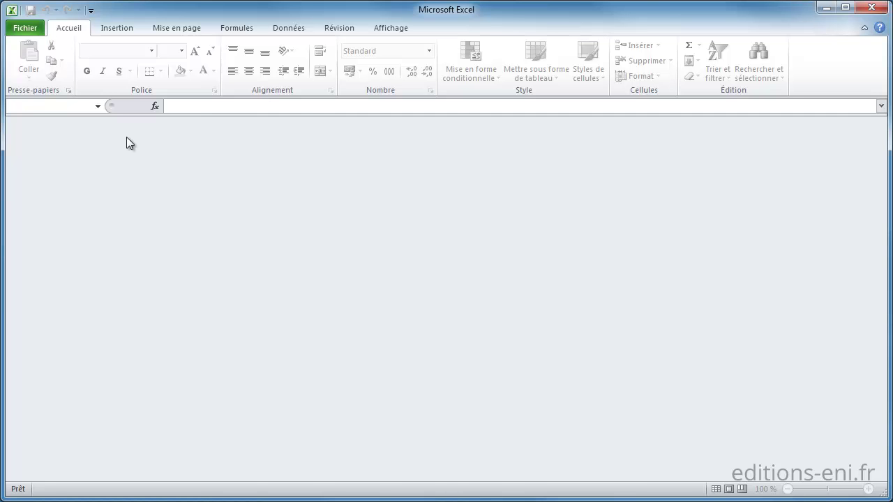
# Create a new blank workbook from the available templates.
pyautogui.click(33, 30)
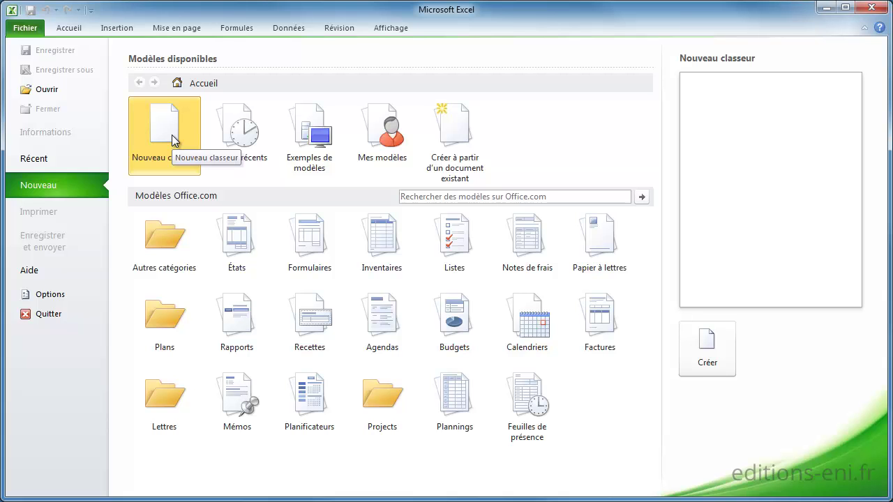
pyautogui.click(699, 348)
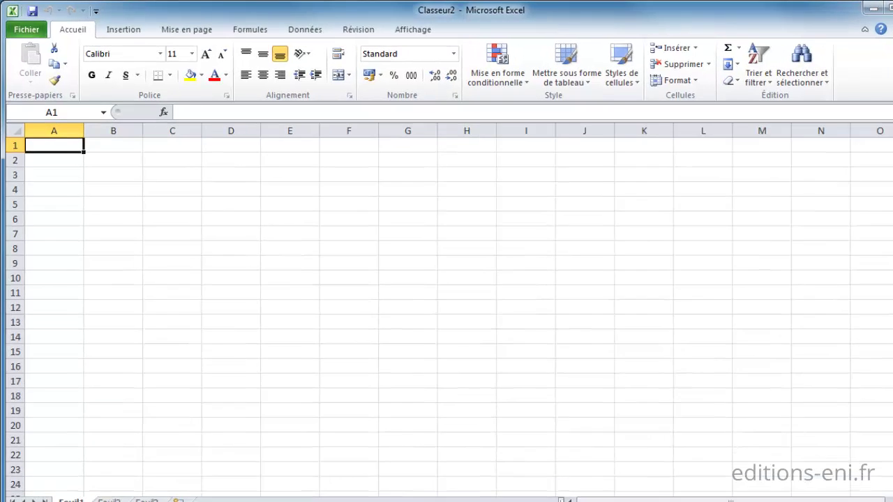
# Add the Nouveau command to the Quick Access Toolbar and use it to create another blank workbook.
pyautogui.click(103, 12)
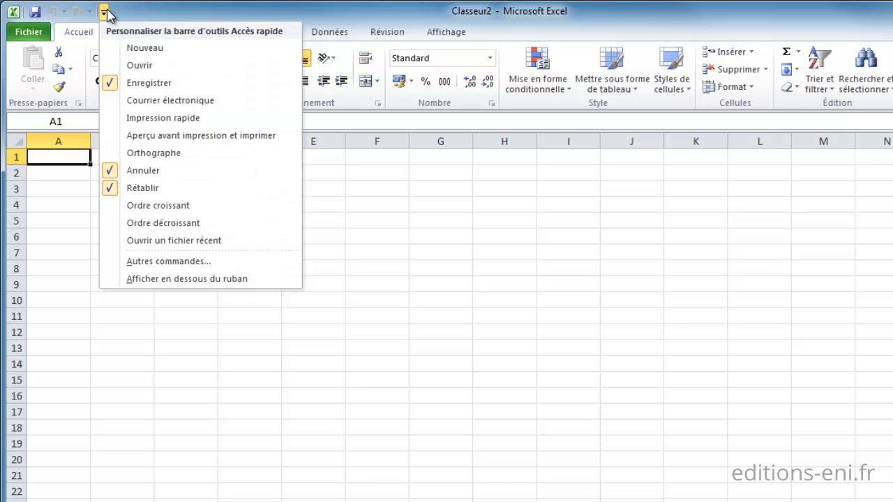
pyautogui.click(129, 47)
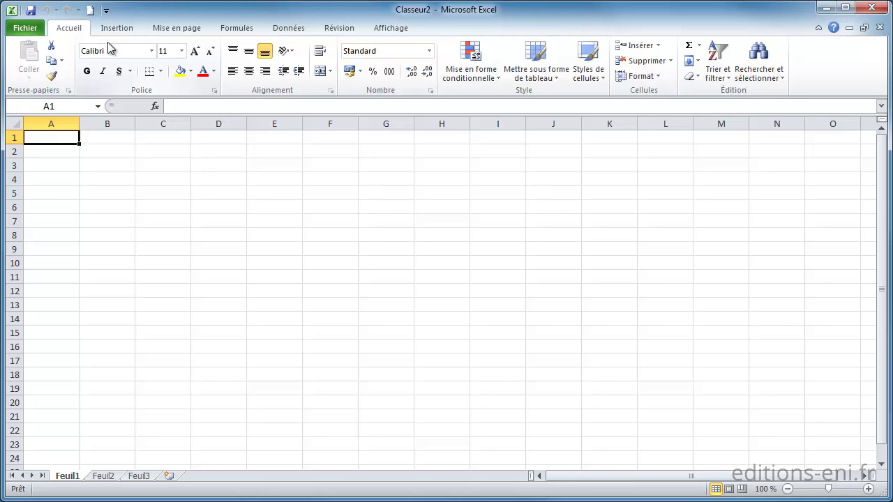
pyautogui.click(90, 11)
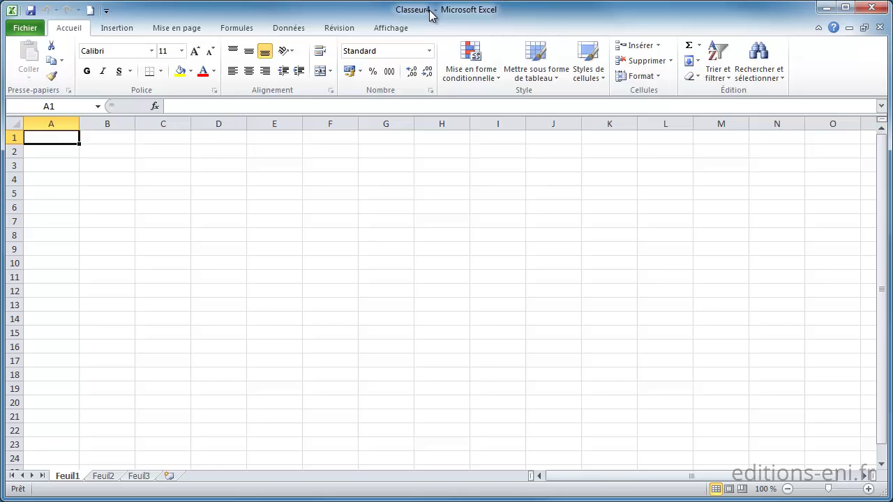
pyautogui.click(61, 164)
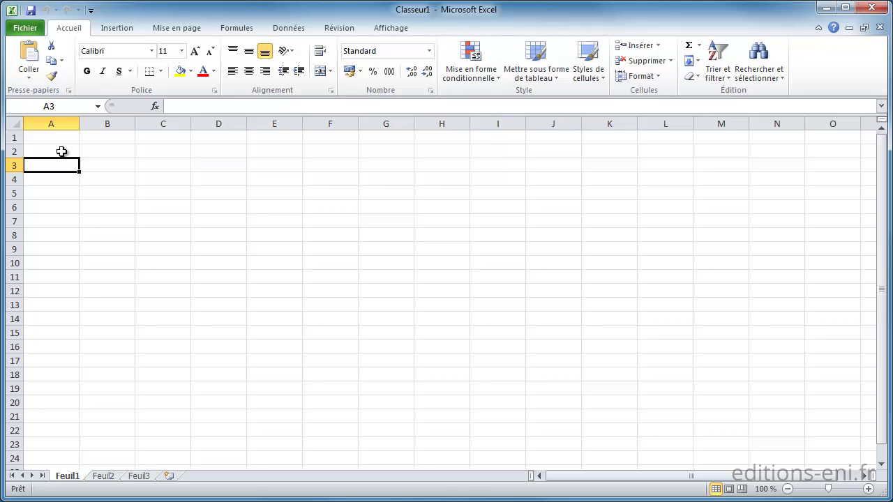
# Browse the recent templates for new workbooks, preview Relevé de facturation, and return to the template home page.
pyautogui.click(20, 32)
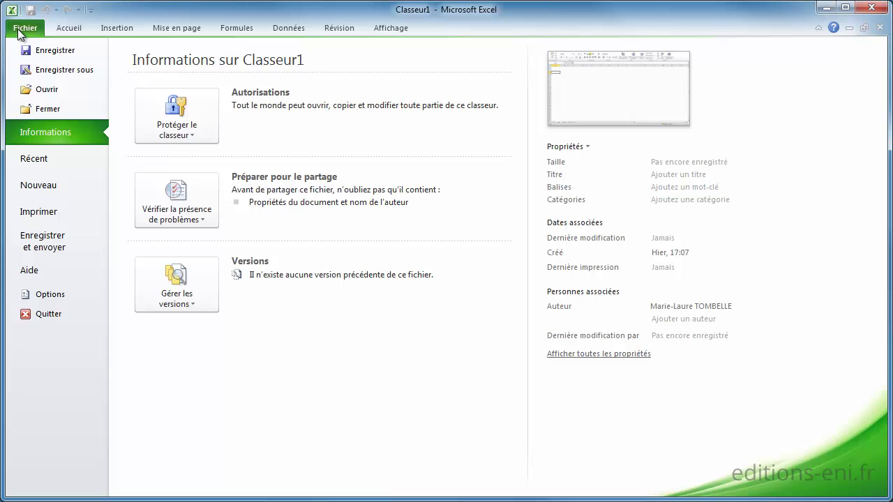
pyautogui.click(43, 195)
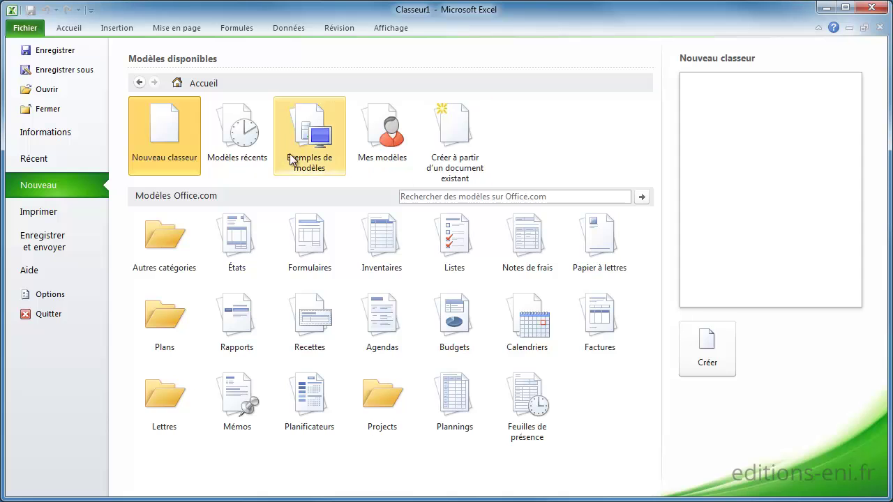
pyautogui.click(249, 160)
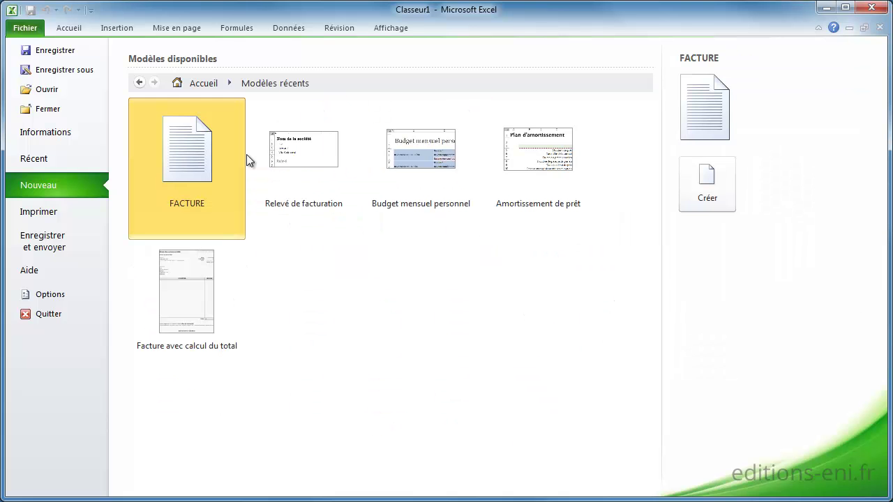
pyautogui.click(288, 158)
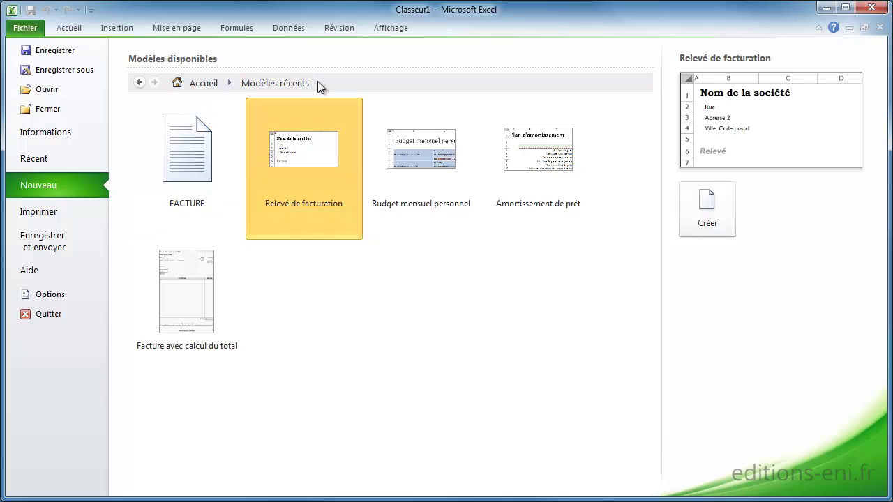
pyautogui.click(137, 83)
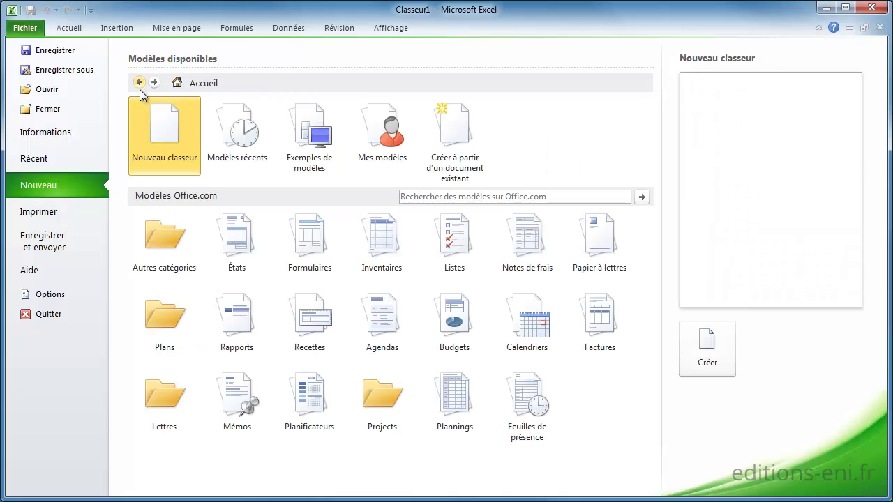
pyautogui.click(154, 83)
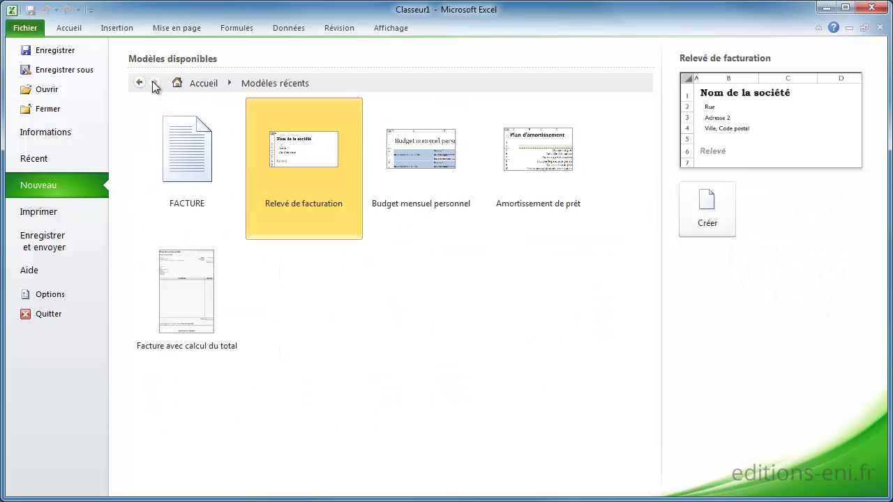
pyautogui.click(209, 84)
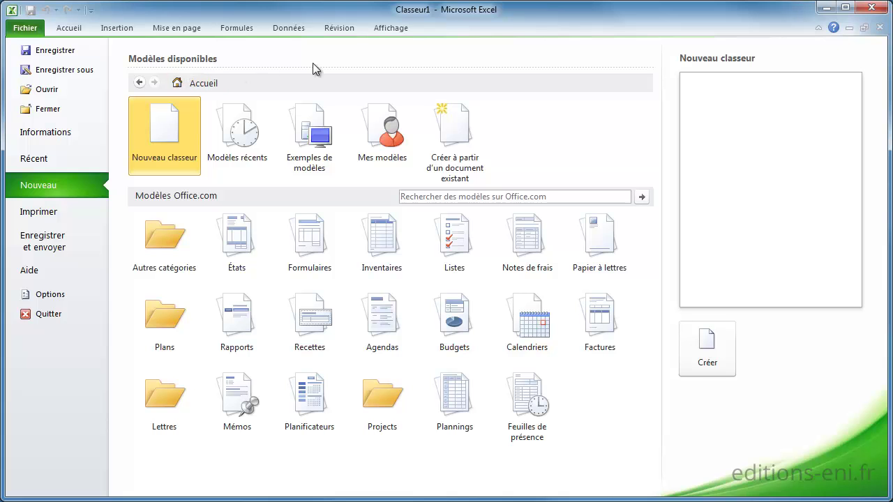
# Create a workbook from the sample template Relevé de facturation and close it without saving.
pyautogui.click(332, 165)
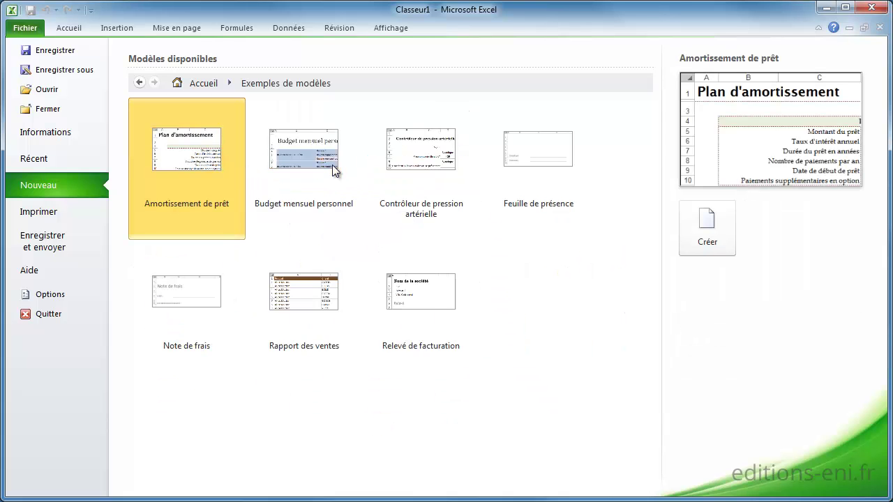
pyautogui.click(427, 296)
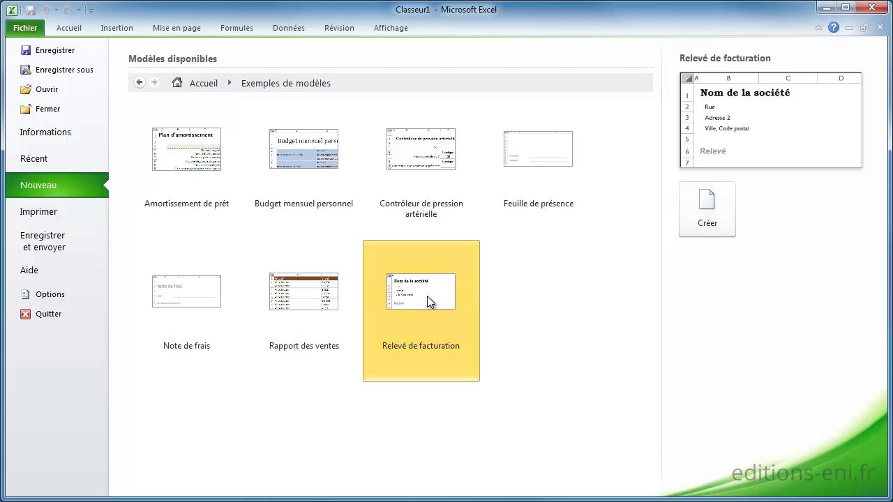
pyautogui.click(722, 223)
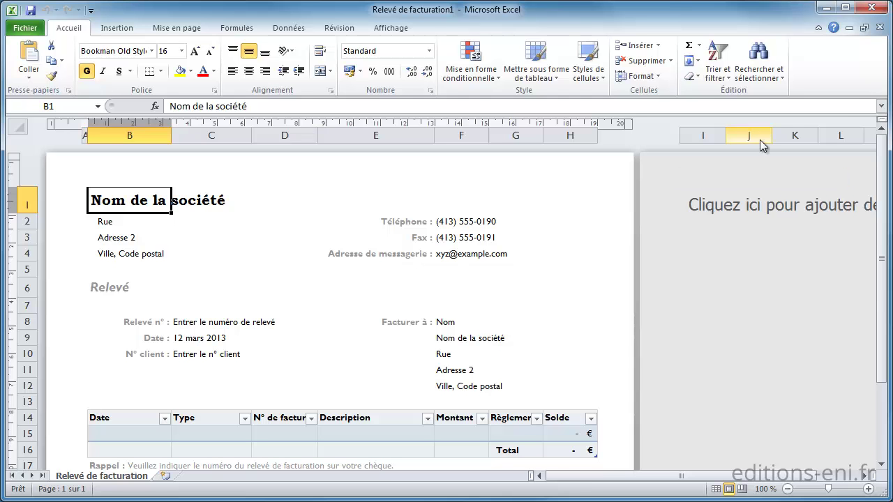
pyautogui.click(880, 28)
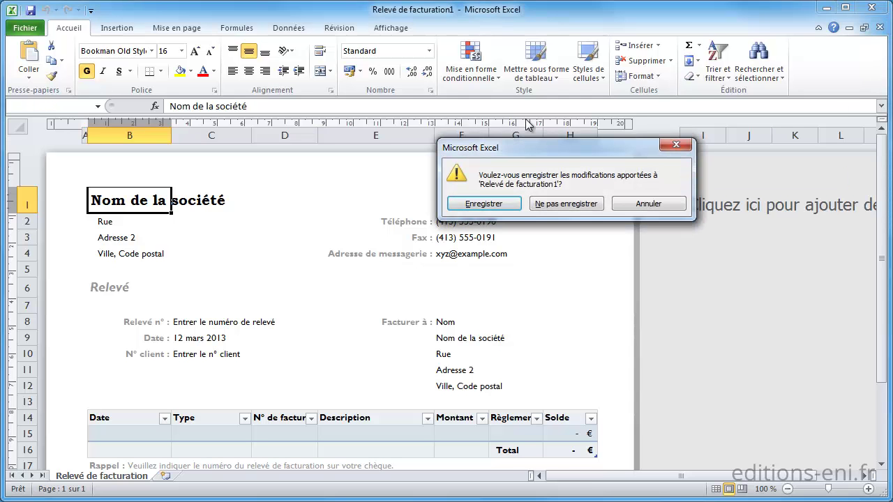
pyautogui.click(565, 203)
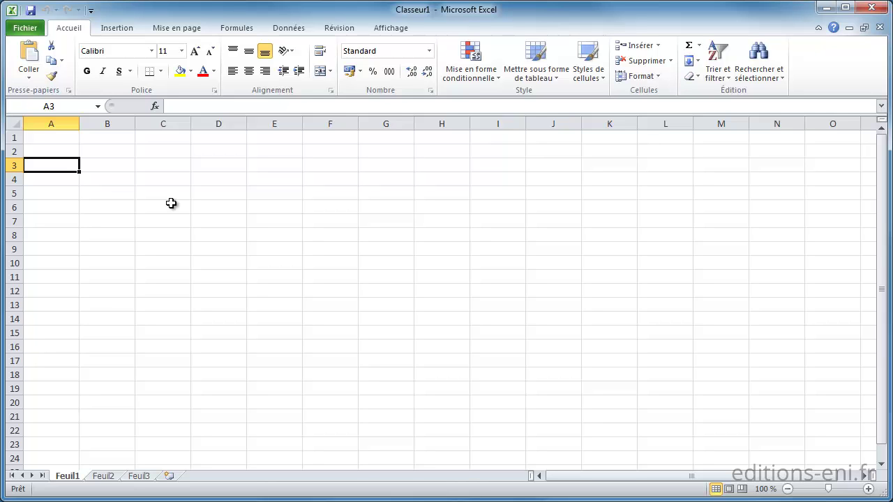
# Create a workbook from the personal template FACTURE and close it without saving.
pyautogui.click(29, 30)
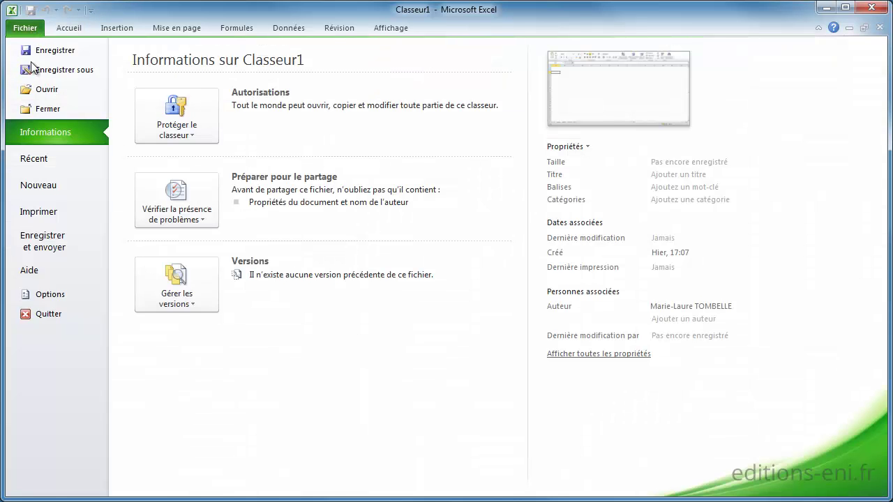
pyautogui.click(35, 185)
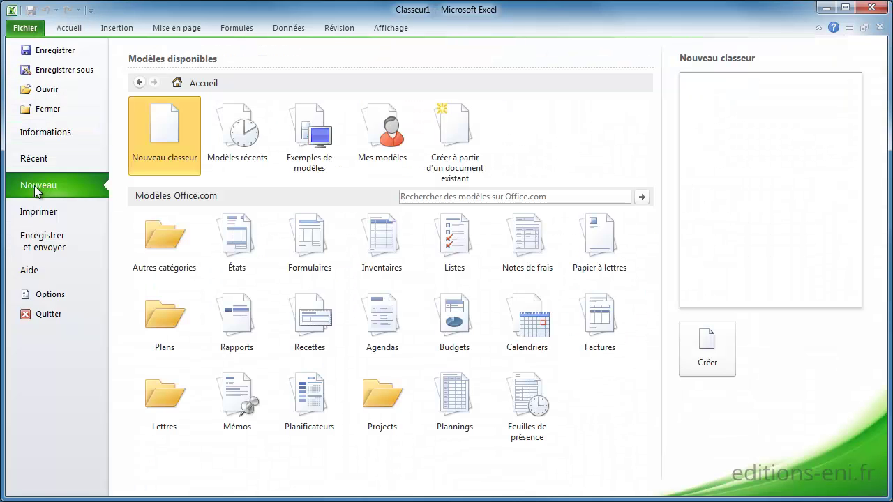
pyautogui.click(403, 145)
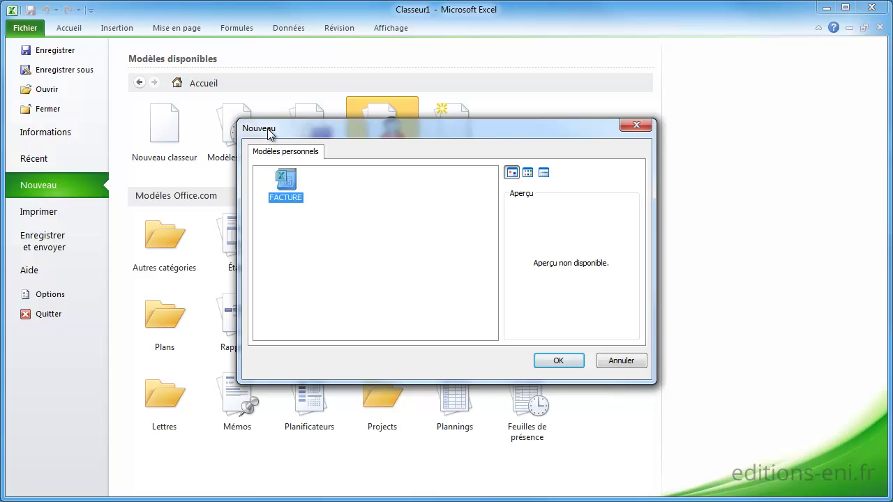
pyautogui.doubleClick(278, 202)
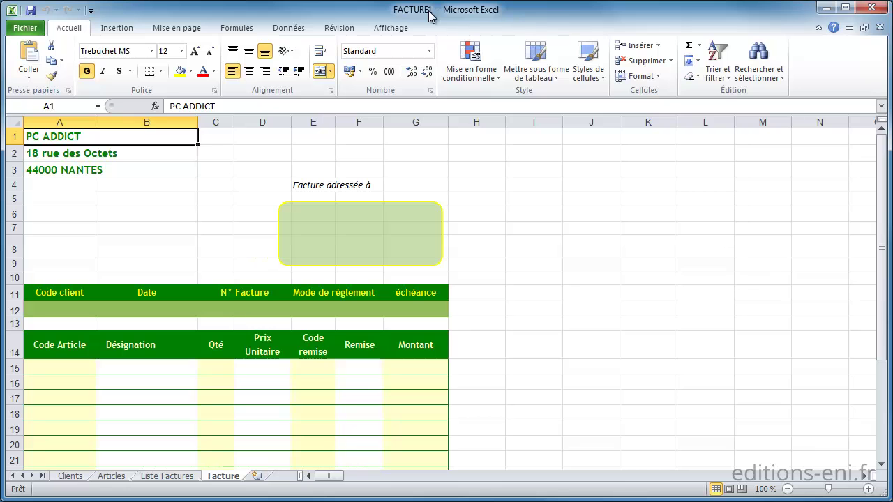
pyautogui.click(880, 27)
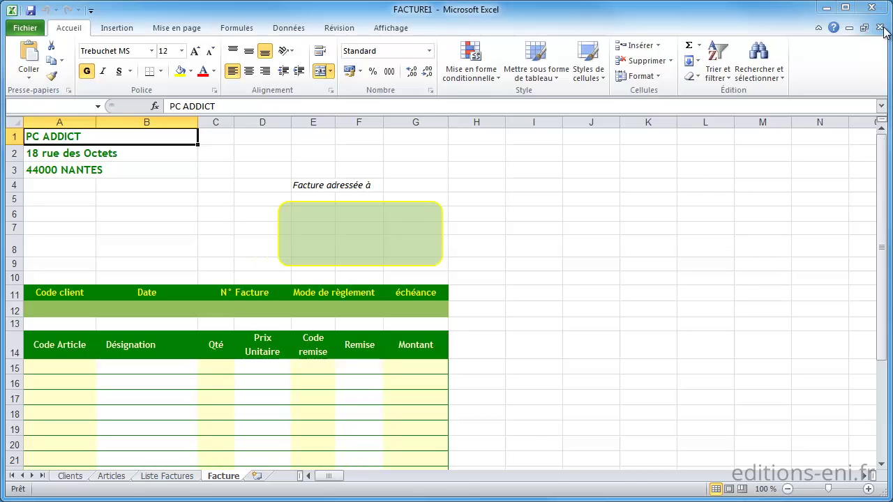
pyautogui.click(589, 204)
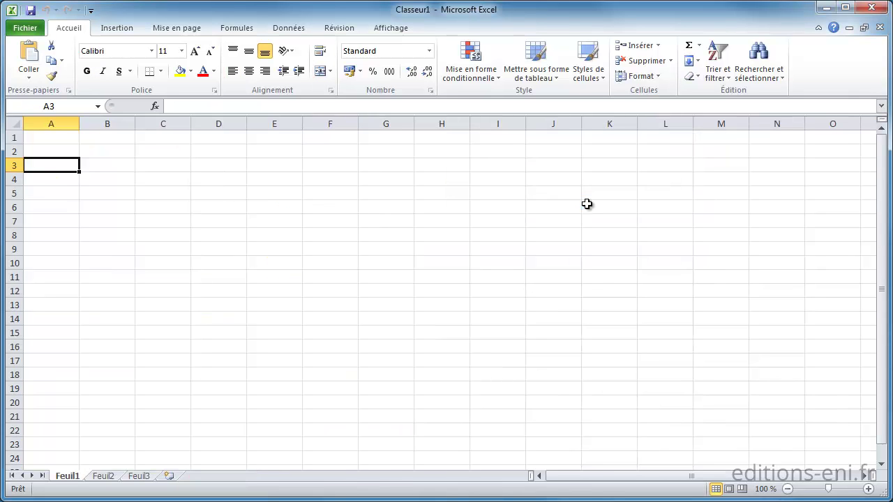
# Create a new blank workbook.
pyautogui.hotkey('ctrl', 'n')
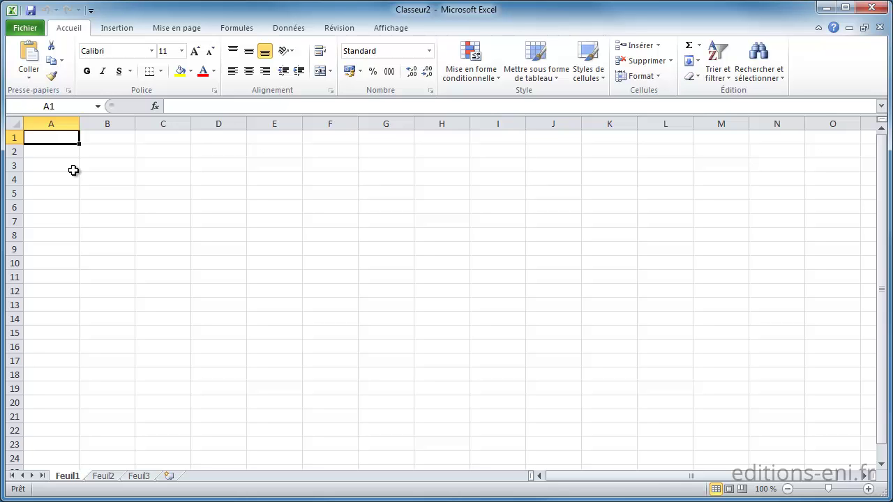
# Download the Office.com template Tableau d'amortissement1 from the Professionnel category of Formulaires, and close its workbook without saving.
pyautogui.click(29, 29)
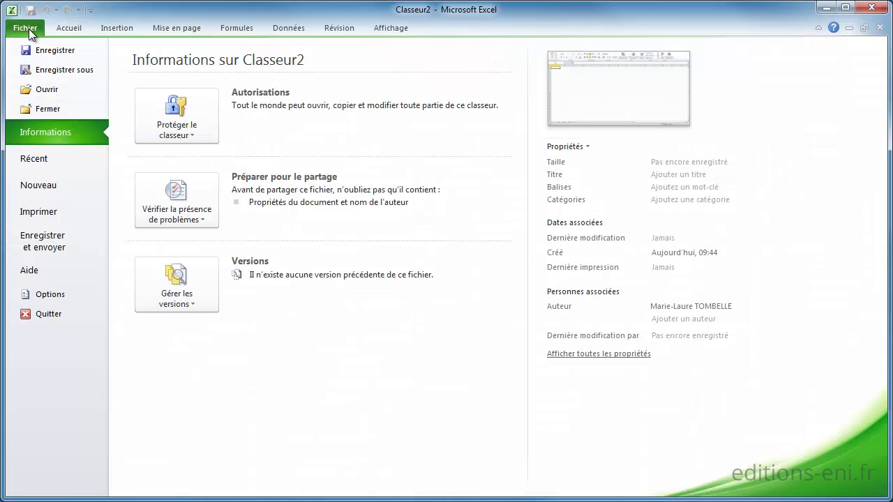
pyautogui.click(50, 189)
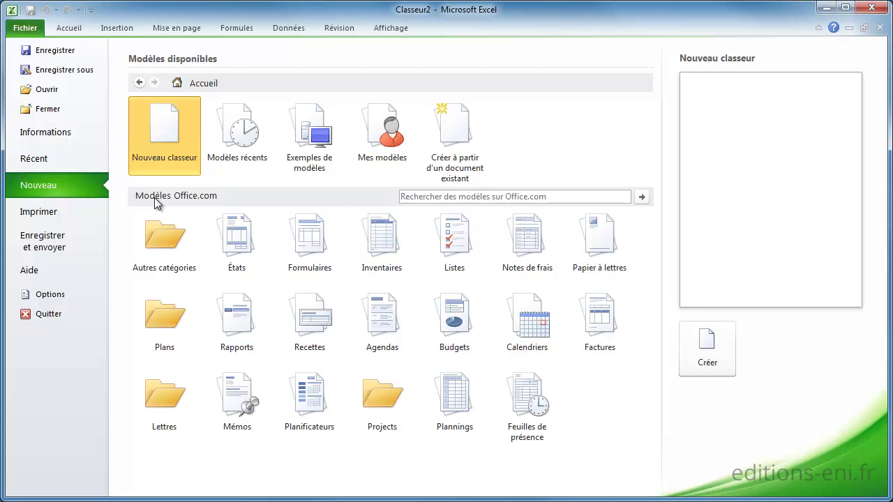
pyautogui.click(319, 249)
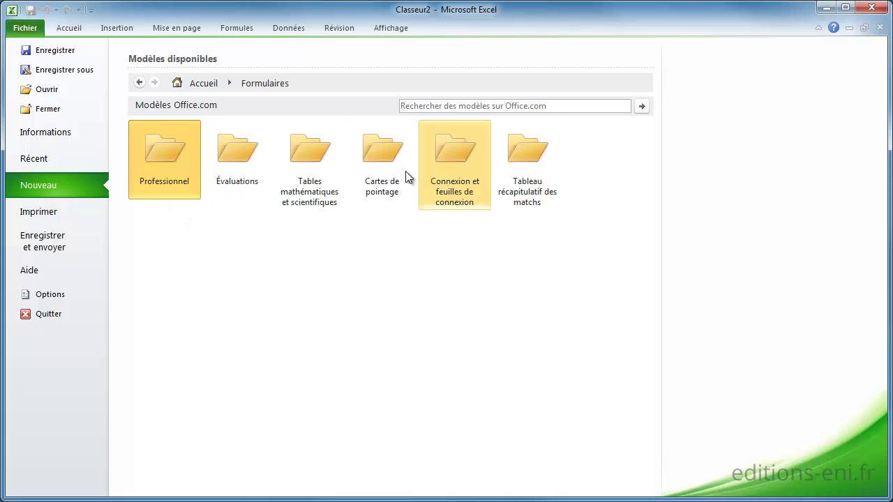
pyautogui.click(177, 181)
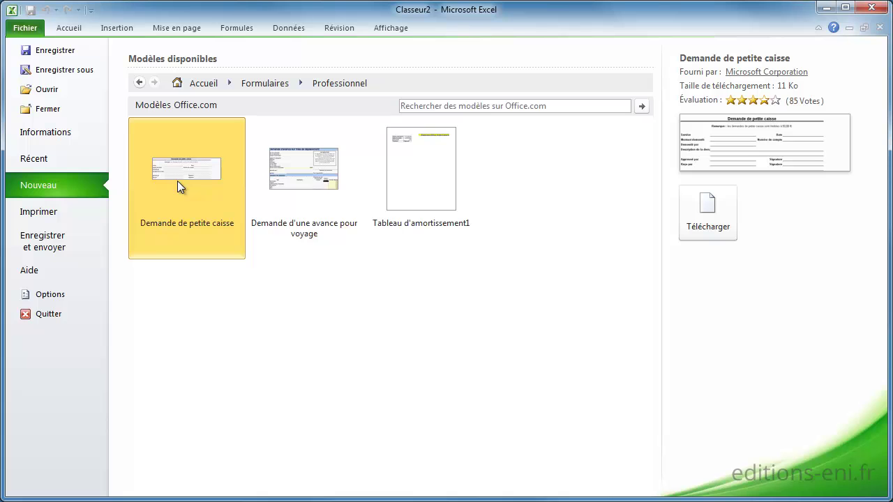
pyautogui.click(408, 171)
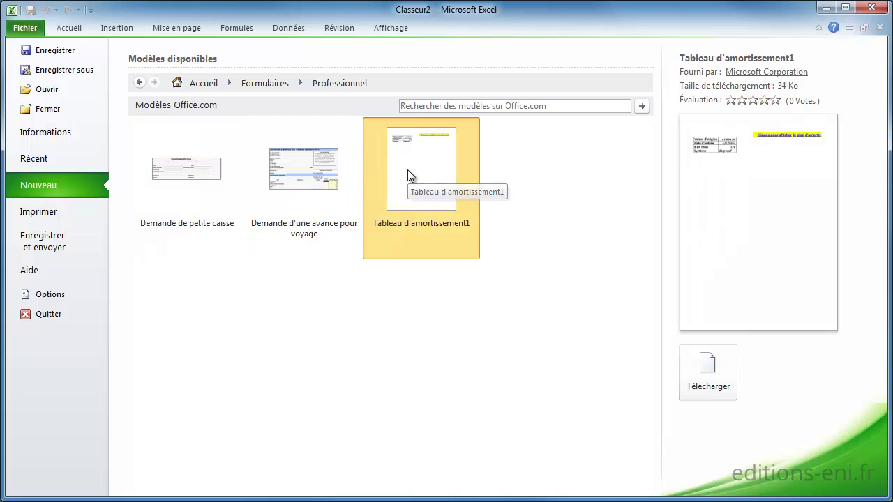
pyautogui.click(703, 377)
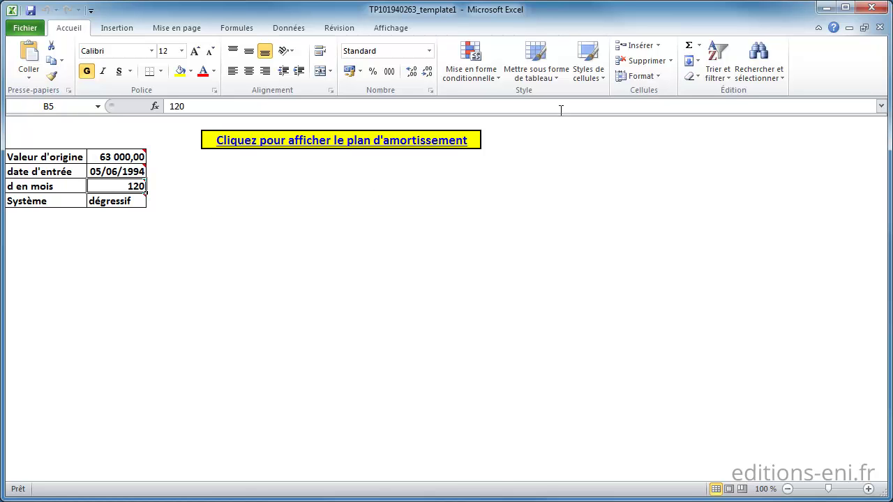
pyautogui.click(878, 28)
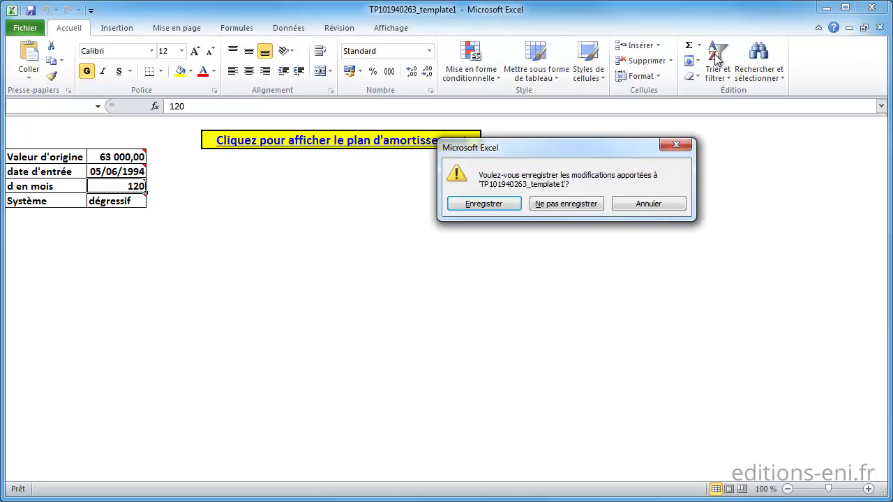
pyautogui.click(576, 207)
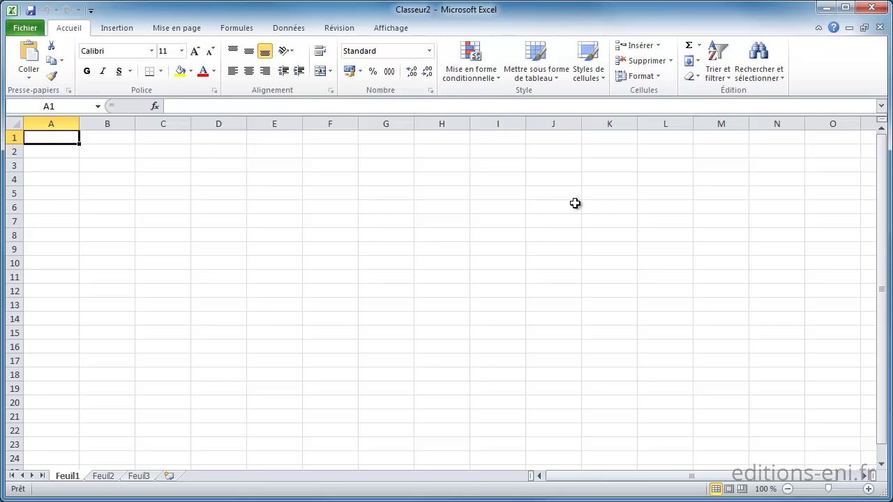
# Examine the recent templates and the options for removing one or all of them, and return to the worksheet.
pyautogui.click(32, 32)
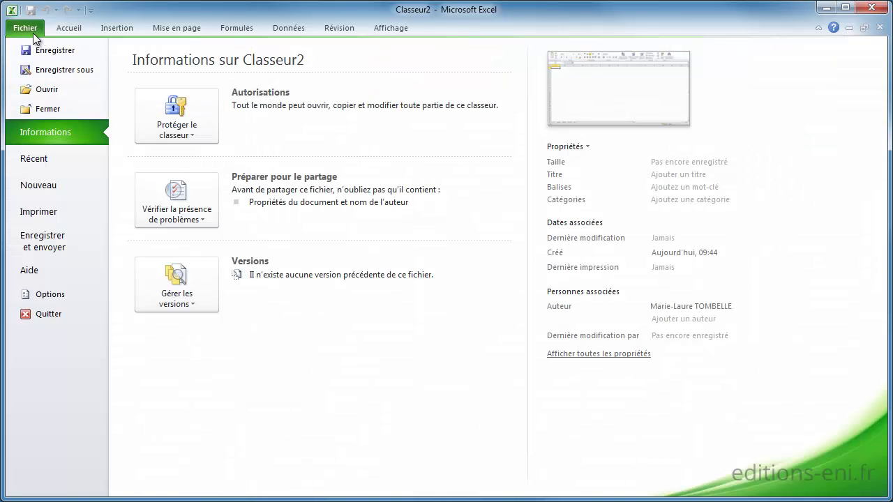
pyautogui.click(62, 184)
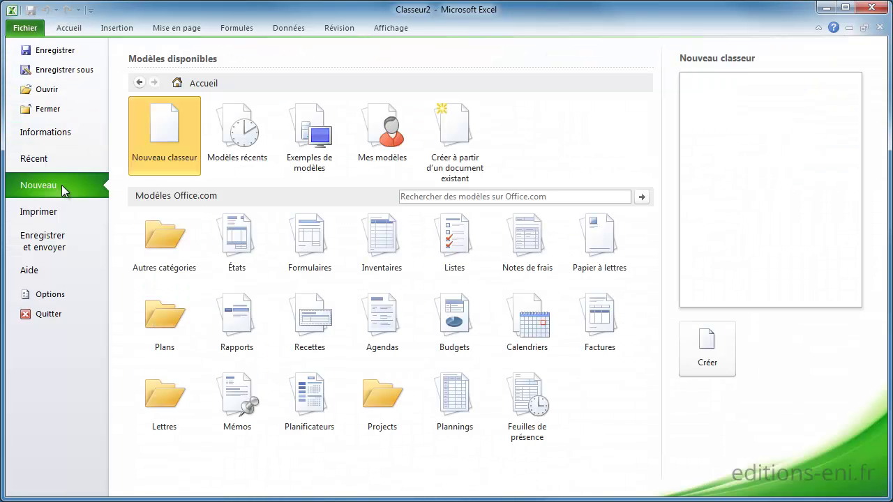
pyautogui.click(237, 154)
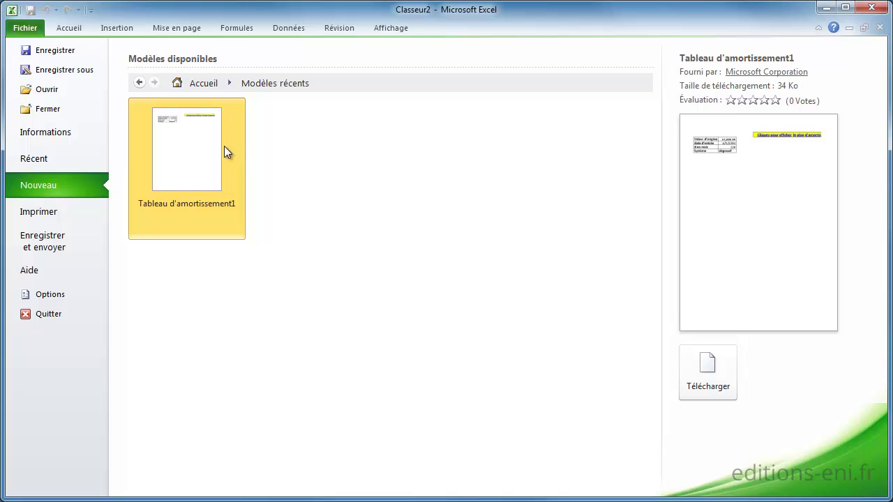
pyautogui.rightClick(224, 150)
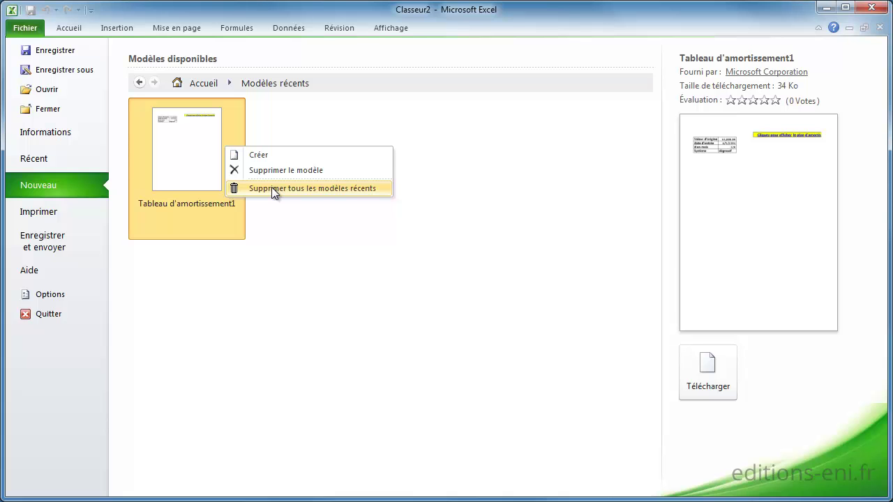
pyautogui.click(204, 82)
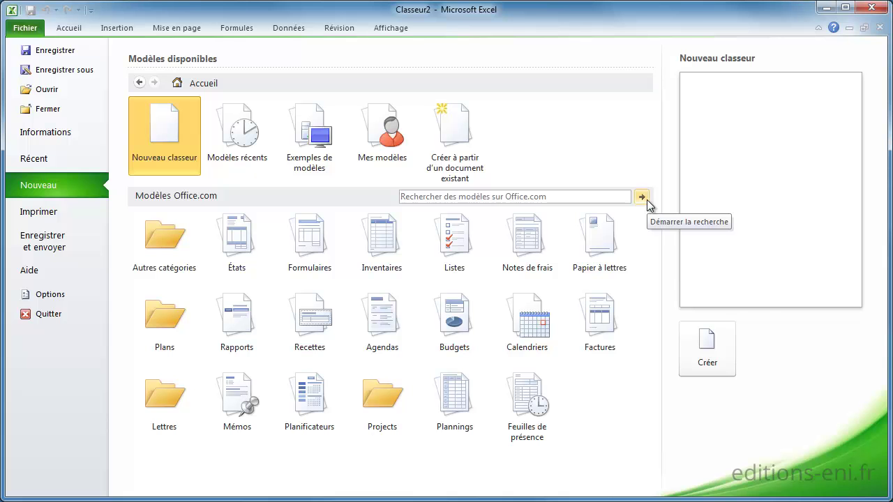
pyautogui.press('Escape')
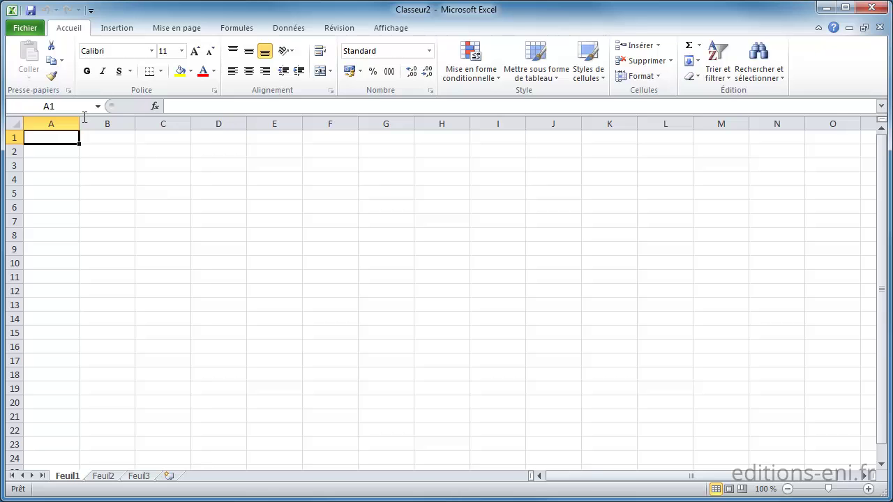
# Create a workbook from the existing document Note de frais in Mes documents, and close it.
pyautogui.click(32, 28)
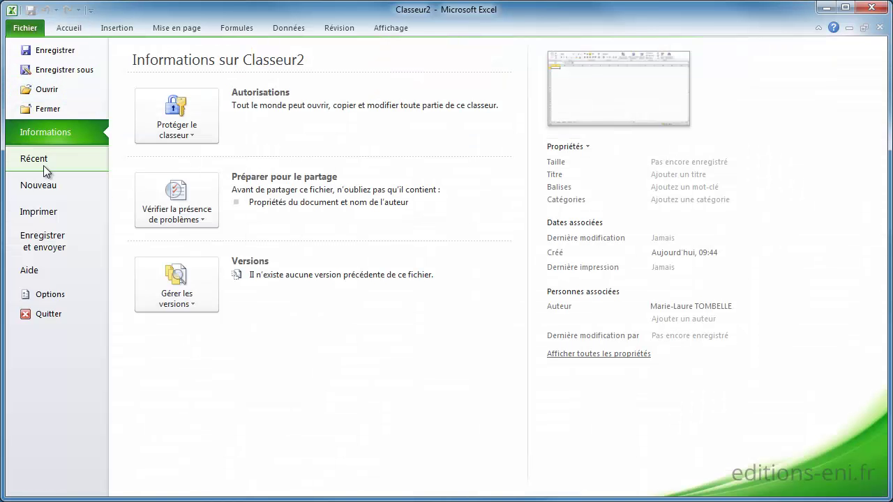
pyautogui.click(50, 186)
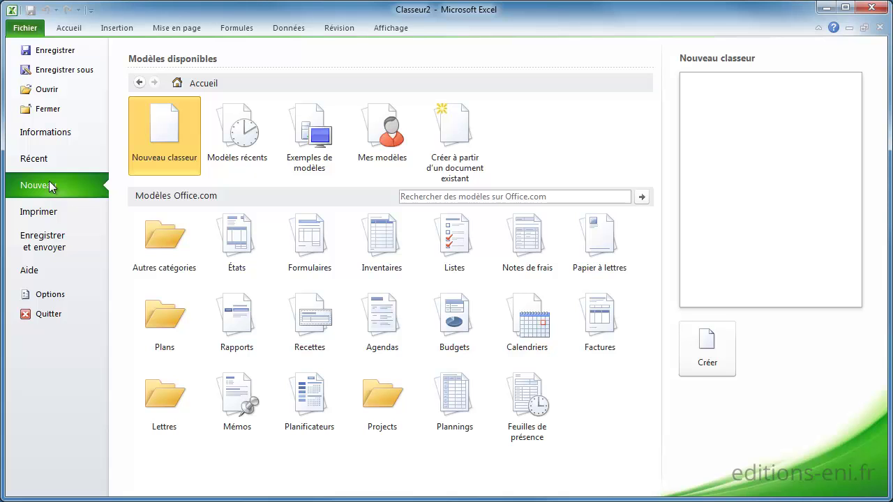
pyautogui.click(471, 141)
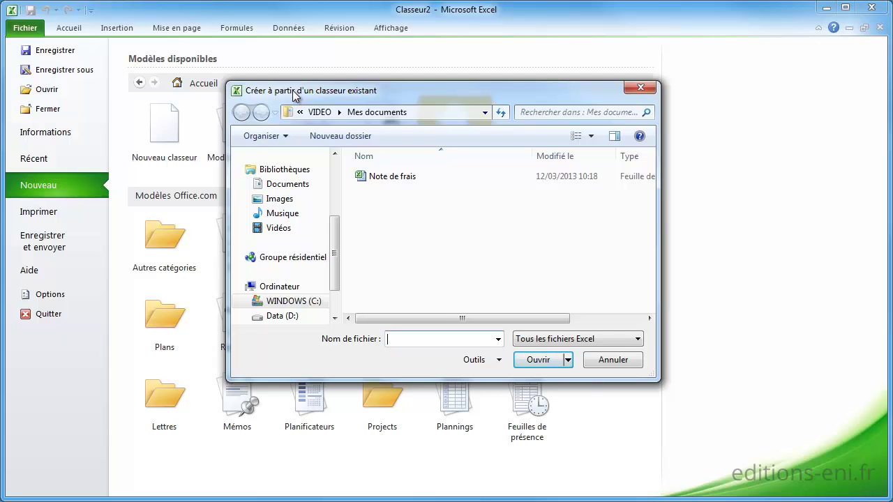
pyautogui.doubleClick(406, 179)
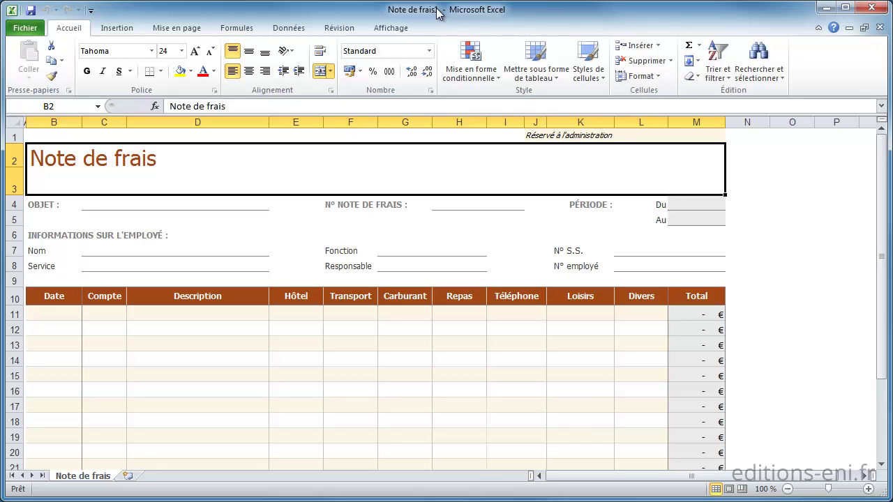
pyautogui.click(880, 27)
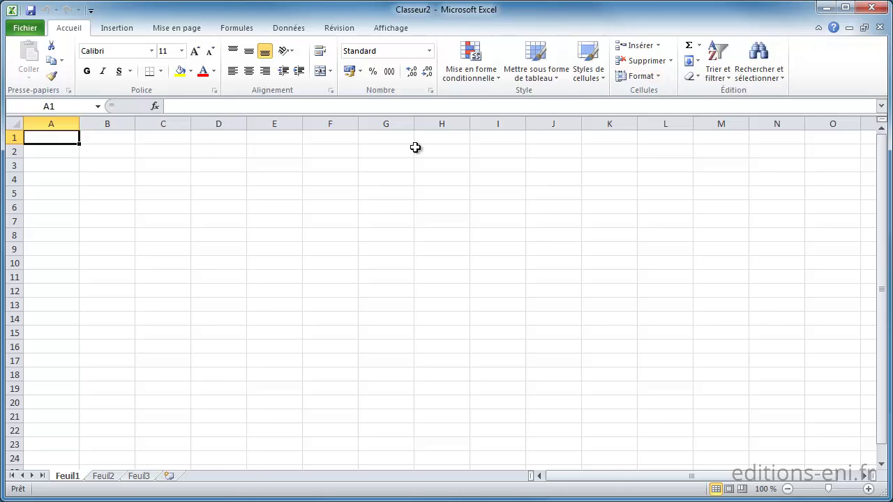
# Bring up the Ouvrir dialog for opening an existing workbook.
pyautogui.click(129, 166)
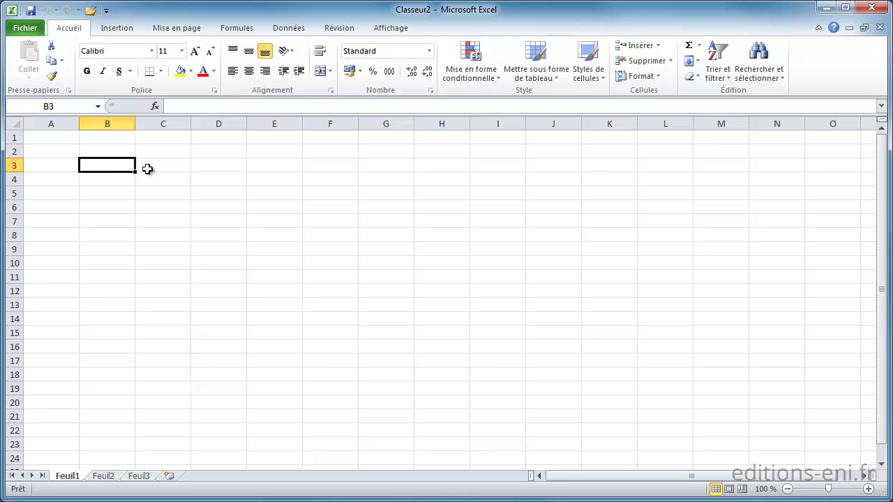
pyautogui.click(26, 29)
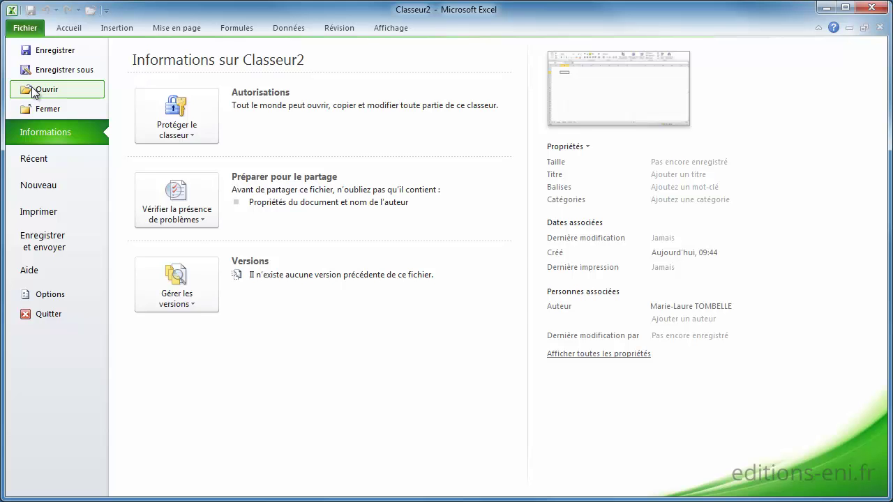
pyautogui.press('Escape')
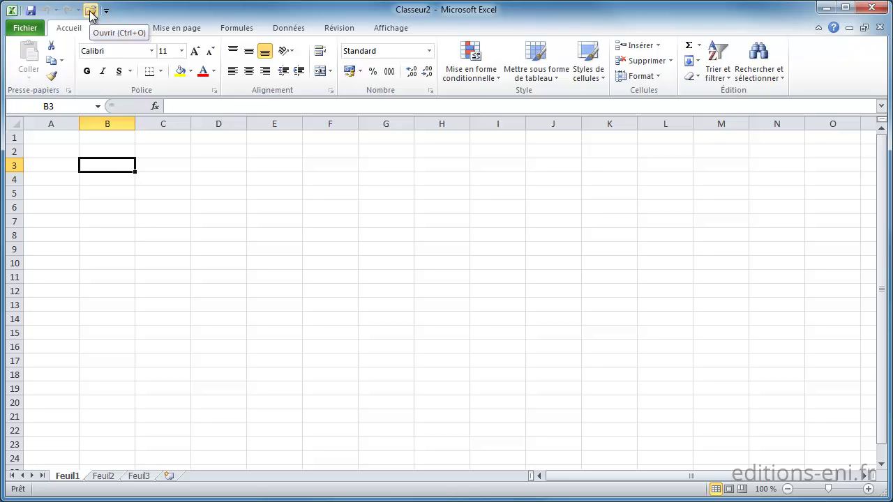
pyautogui.click(91, 12)
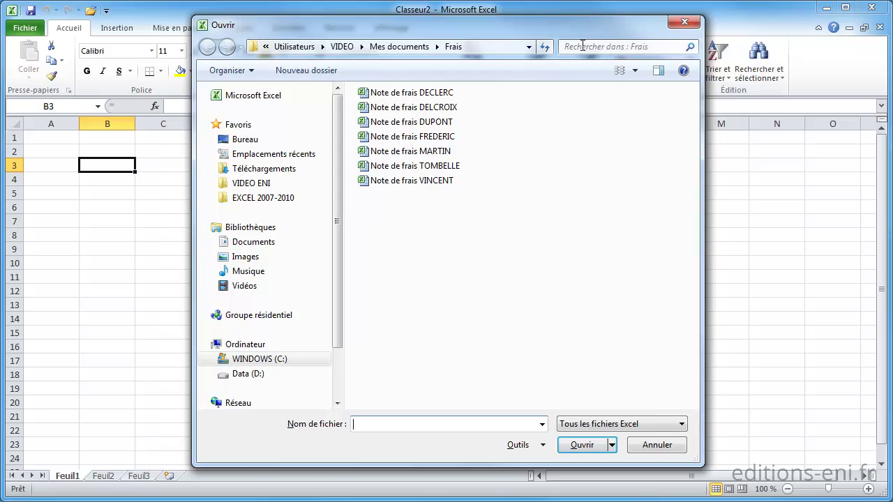
# Switch the Ouvrir dialog to the Salaires folder inside Mes documents.
pyautogui.click(437, 46)
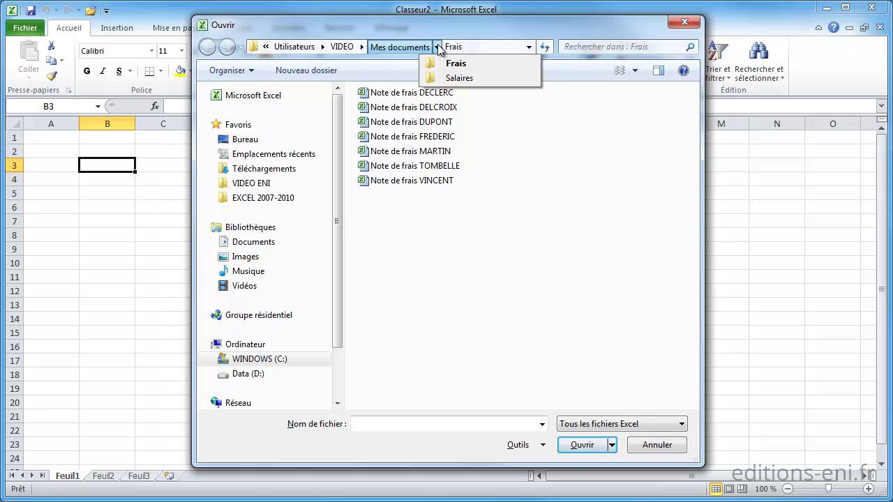
pyautogui.click(438, 47)
pyautogui.click(438, 47)
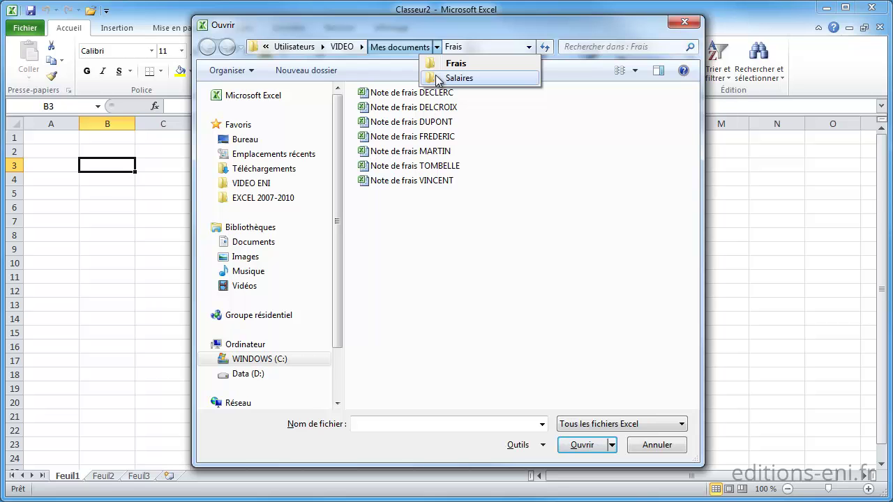
pyautogui.click(438, 78)
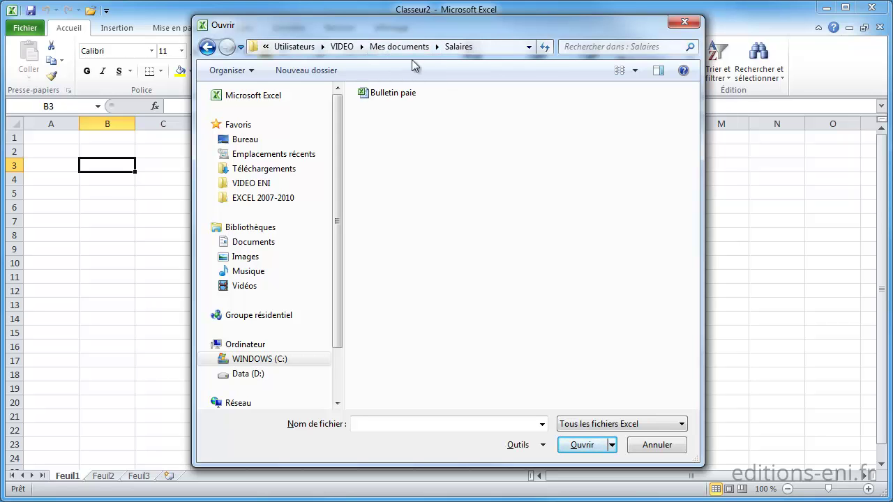
# Look through the parent locations of the current folder and widen the Ouvrir dialog to show the full path.
pyautogui.click(267, 48)
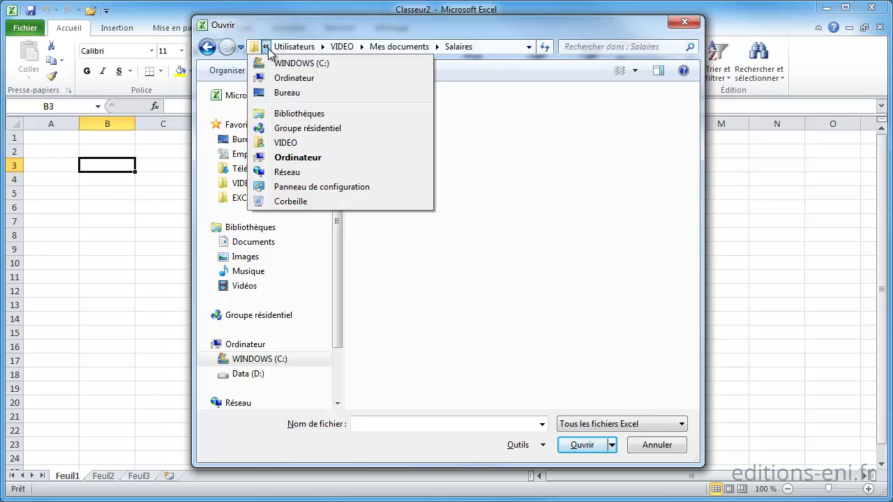
pyautogui.click(267, 49)
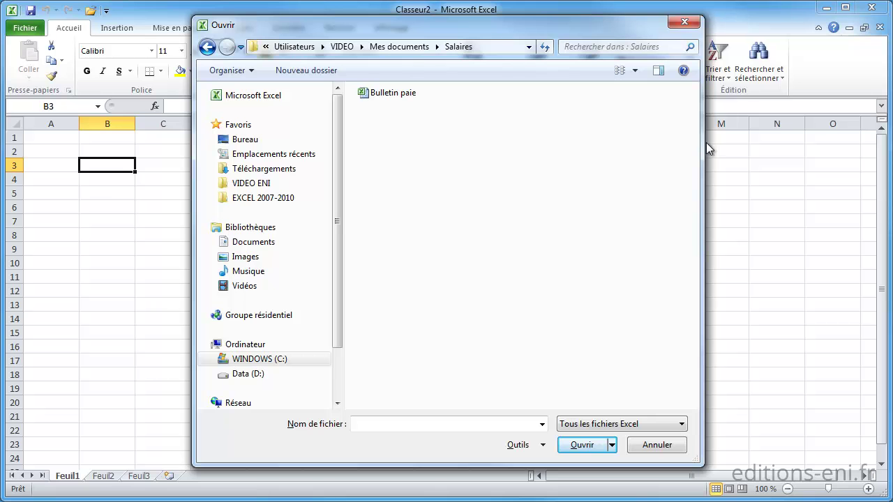
pyautogui.moveTo(701, 144); pyautogui.dragTo(810, 125)
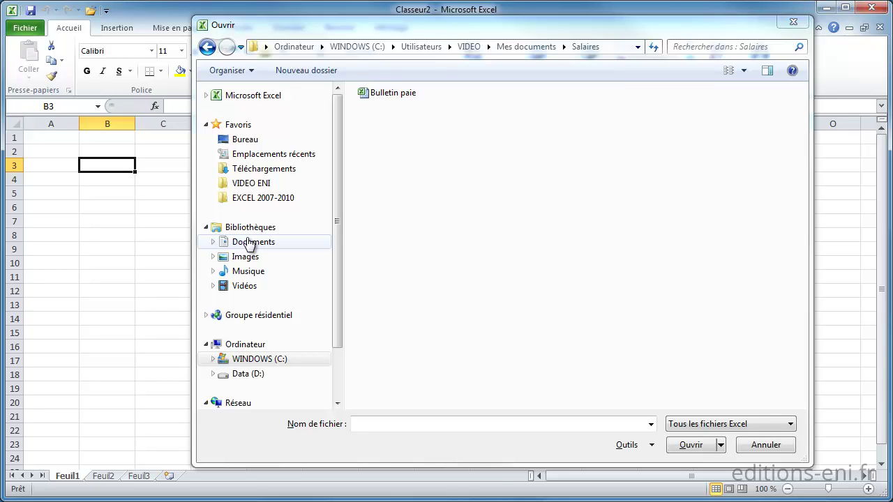
# Go to the Frais folder under Mes documents in the Documents library and display its files in the Liste view.
pyautogui.click(212, 242)
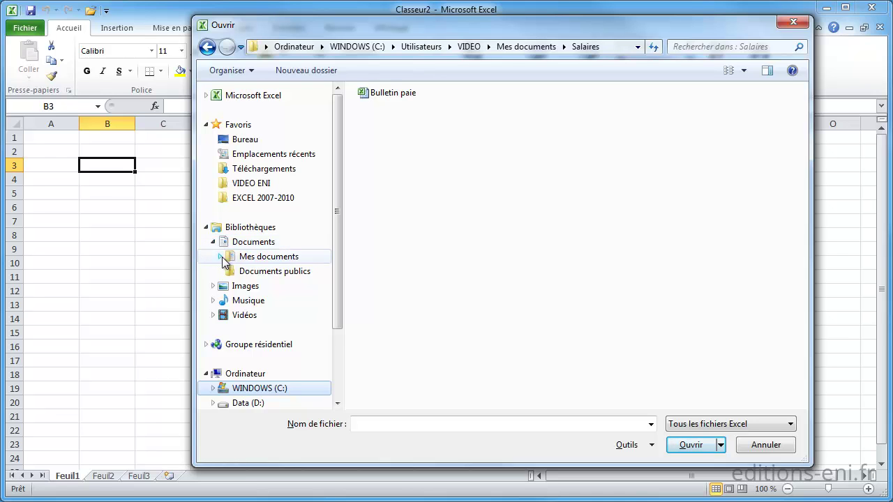
pyautogui.click(219, 257)
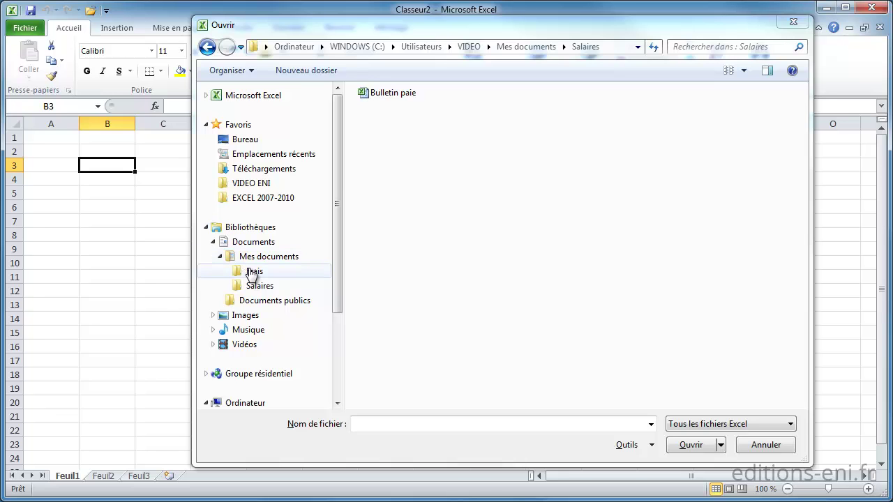
pyautogui.click(252, 276)
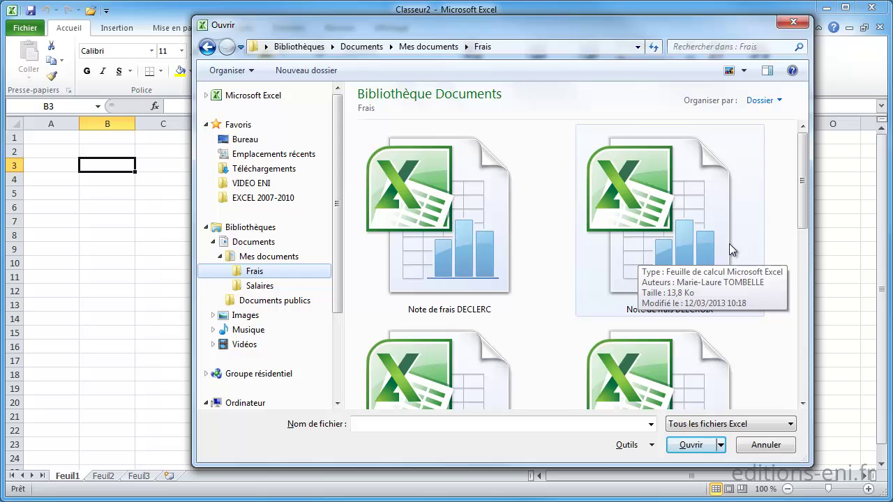
pyautogui.click(743, 71)
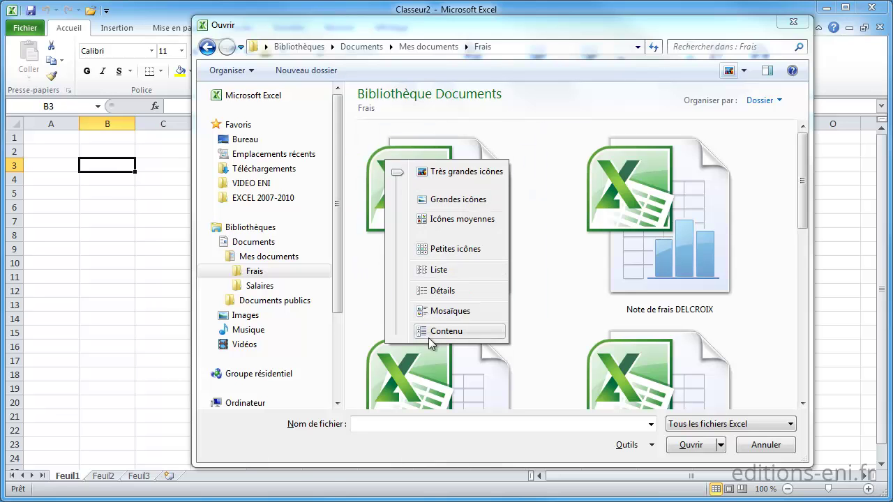
pyautogui.click(458, 274)
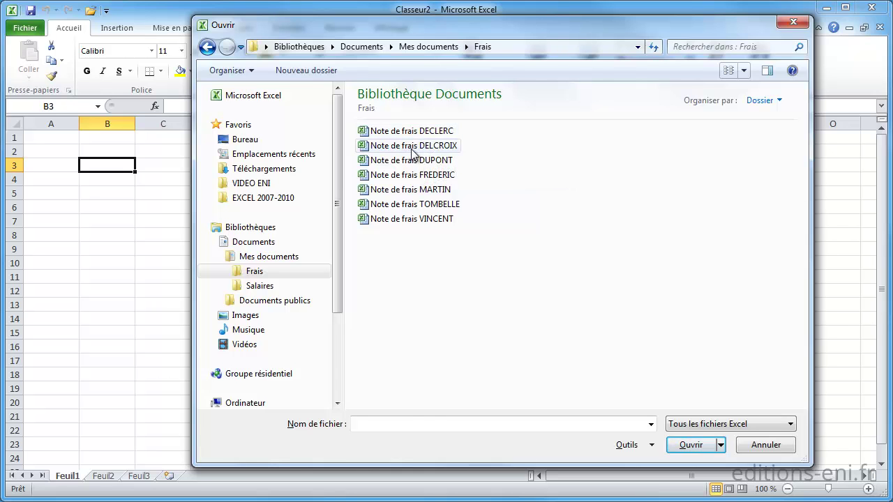
# Select the adjacent Note de frais files from the second to the fifth, and clear the selection.
pyautogui.click(413, 152)
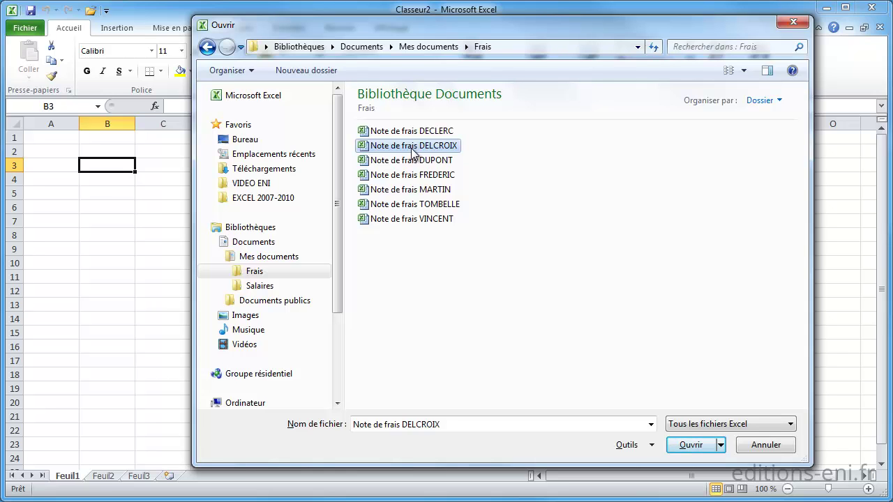
pyautogui.keyDown('shift'); pyautogui.click(425, 190); pyautogui.keyUp('shift')
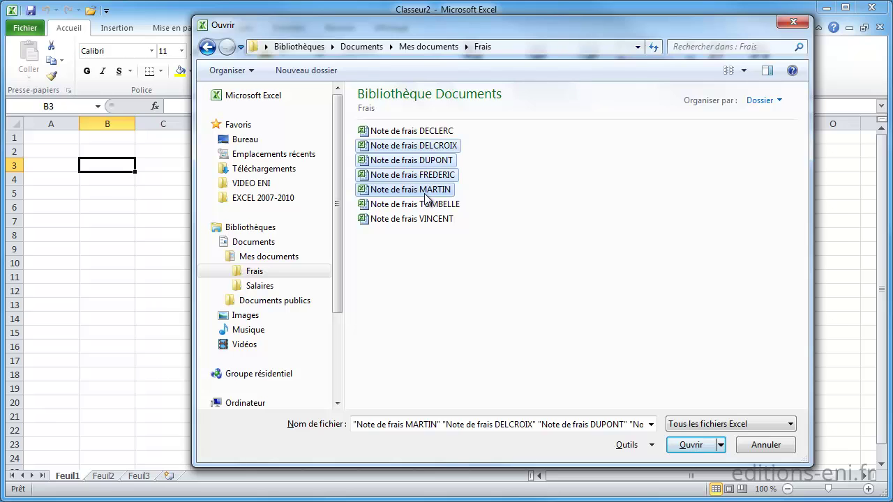
pyautogui.click(544, 213)
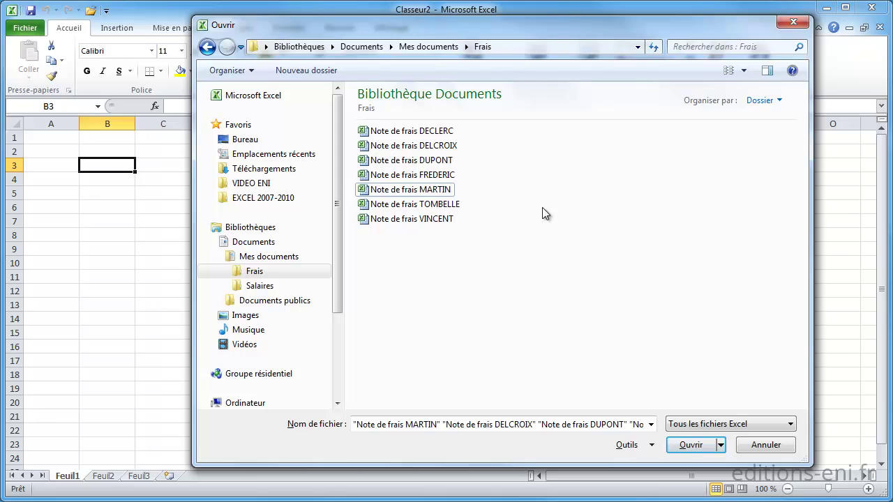
# Select the second, fourth and sixth Note de frais files in the Frais folder and open them together.
pyautogui.click(425, 148)
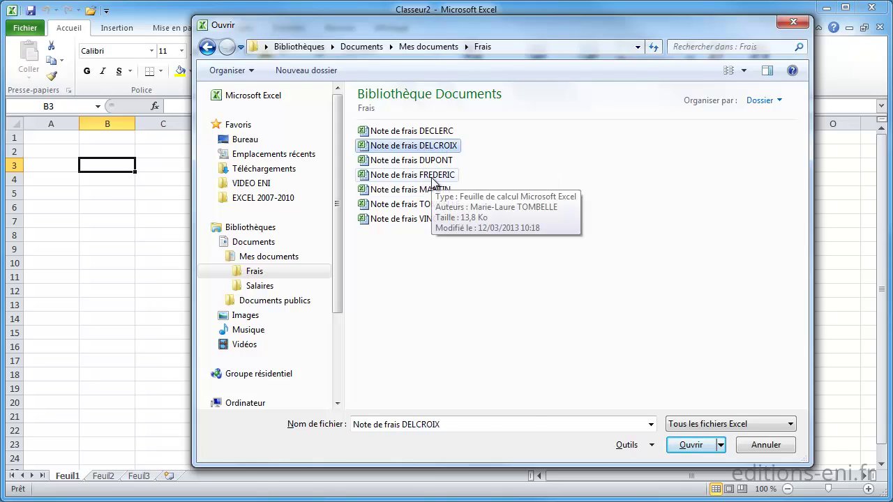
pyautogui.keyDown('ctrl'); pyautogui.click(432, 178); pyautogui.keyUp('ctrl')
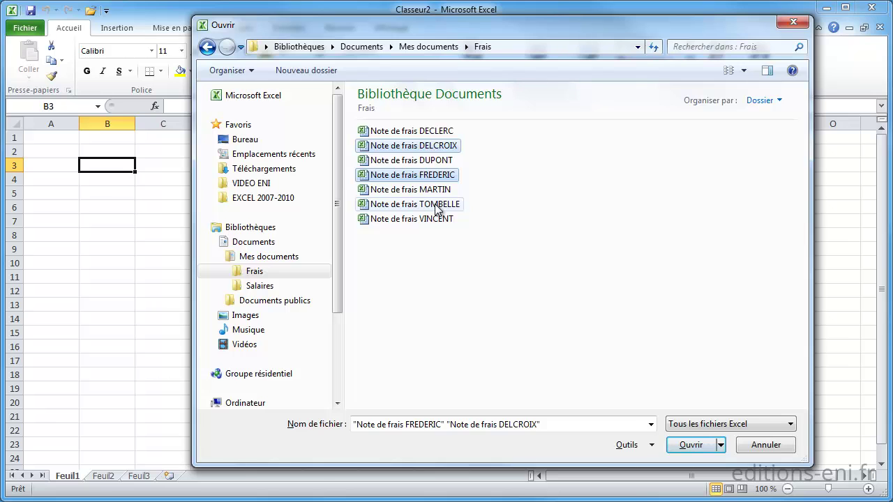
pyautogui.keyDown('ctrl'); pyautogui.click(438, 208); pyautogui.keyUp('ctrl')
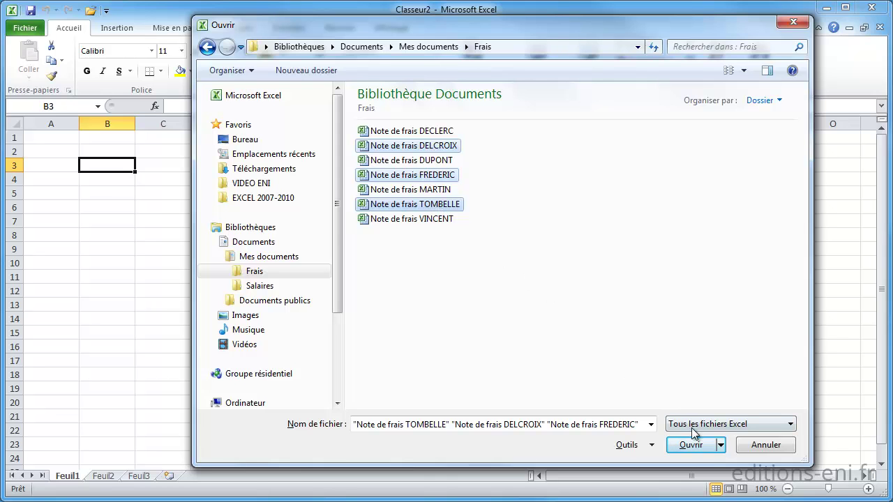
pyautogui.click(707, 447)
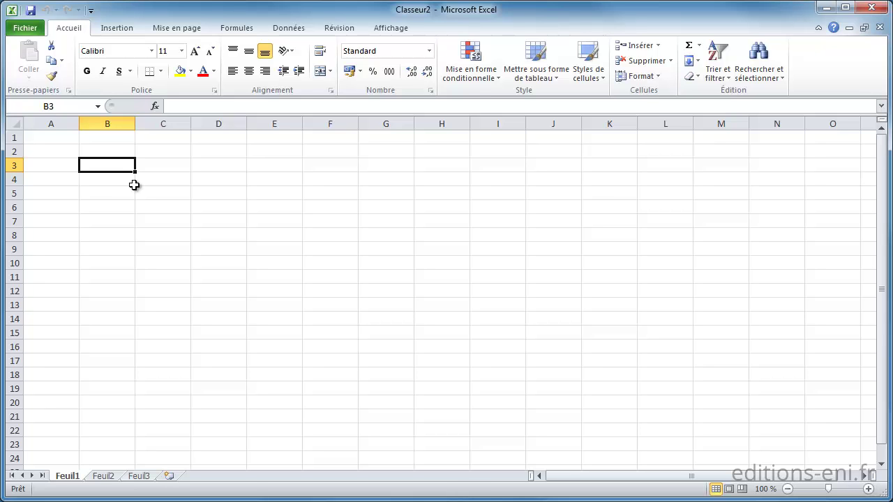
# Display the lists of recent workbooks and recent locations.
pyautogui.click(40, 27)
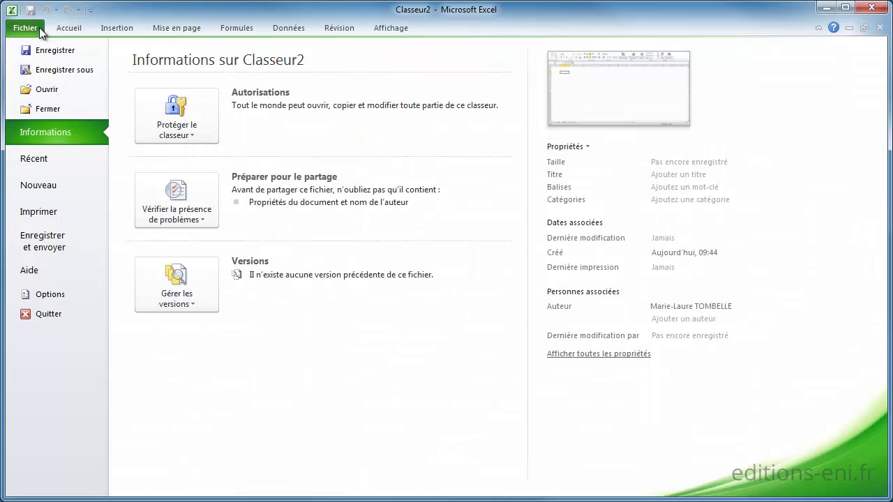
pyautogui.click(60, 160)
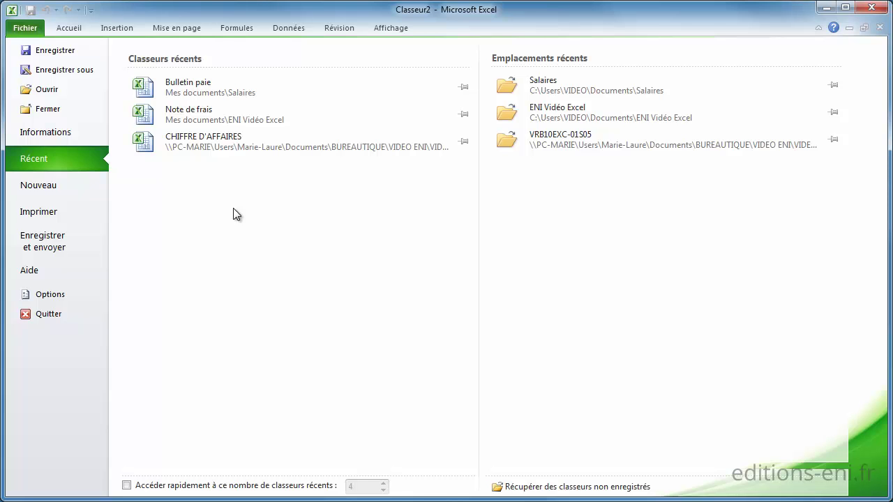
# Pin the Note de frais workbook in the recent workbooks list and unpin it again.
pyautogui.click(468, 111)
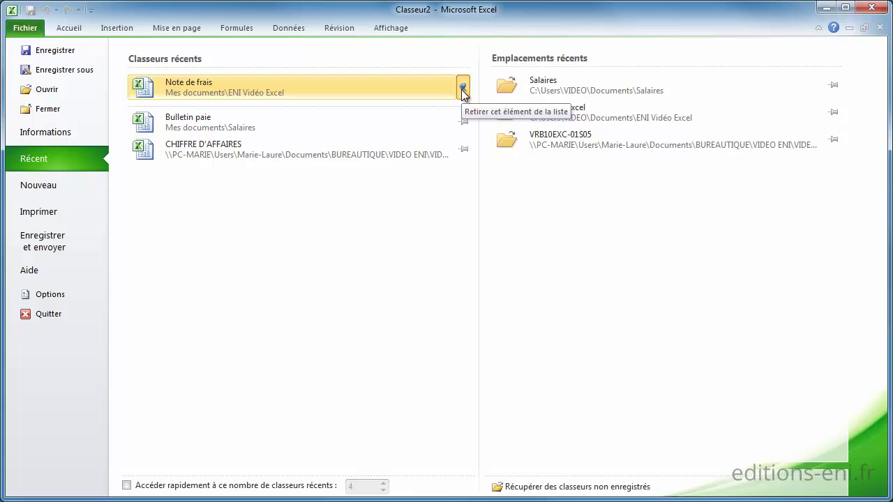
pyautogui.click(463, 88)
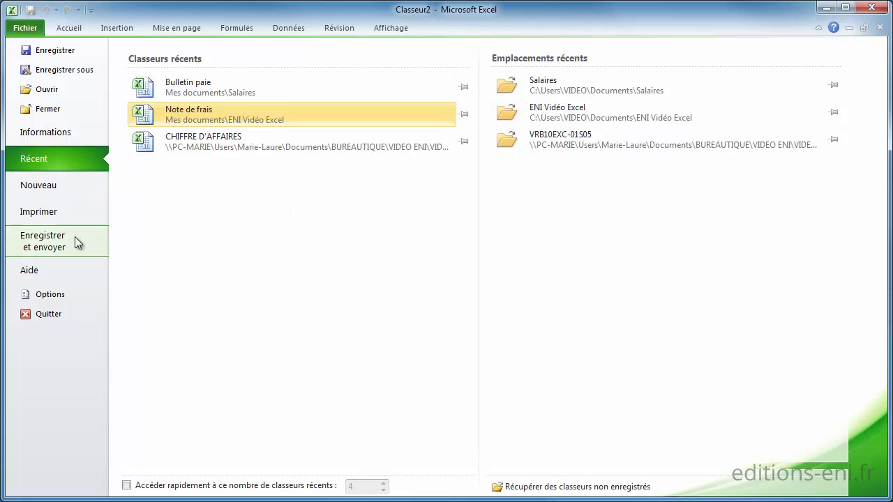
# Examine the Afficher setting in Excel's advanced options for the number of recent documents shown, and close the options.
pyautogui.click(61, 299)
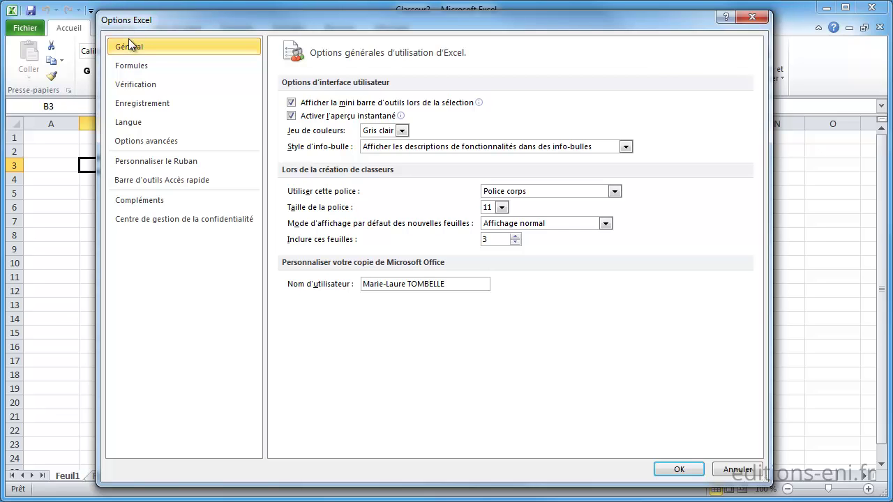
pyautogui.click(167, 137)
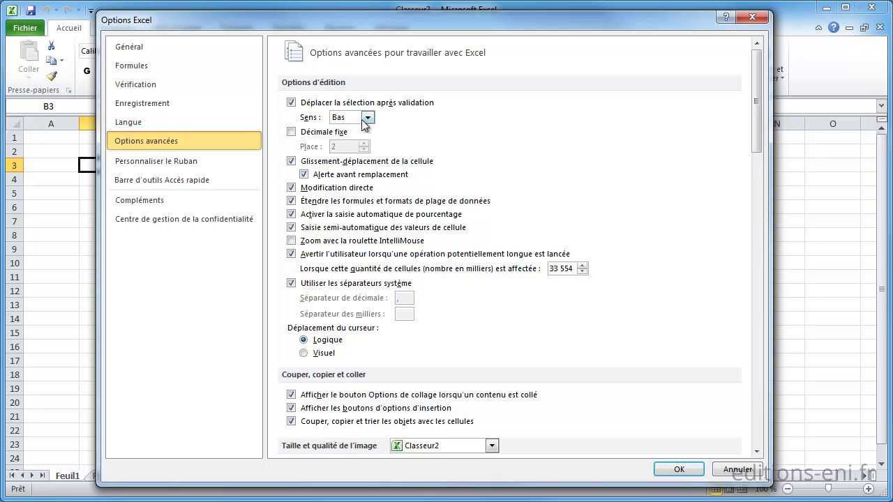
pyautogui.scroll(-8, 374, 126)
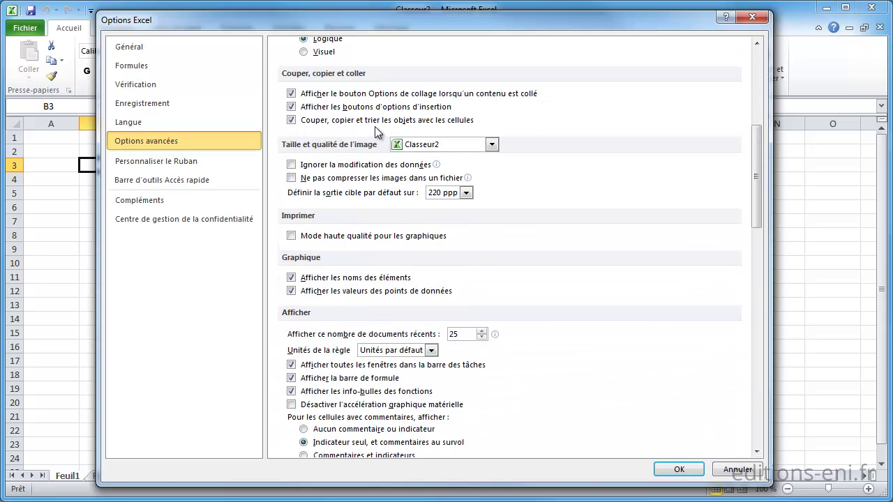
pyautogui.scroll(-1, 374, 126)
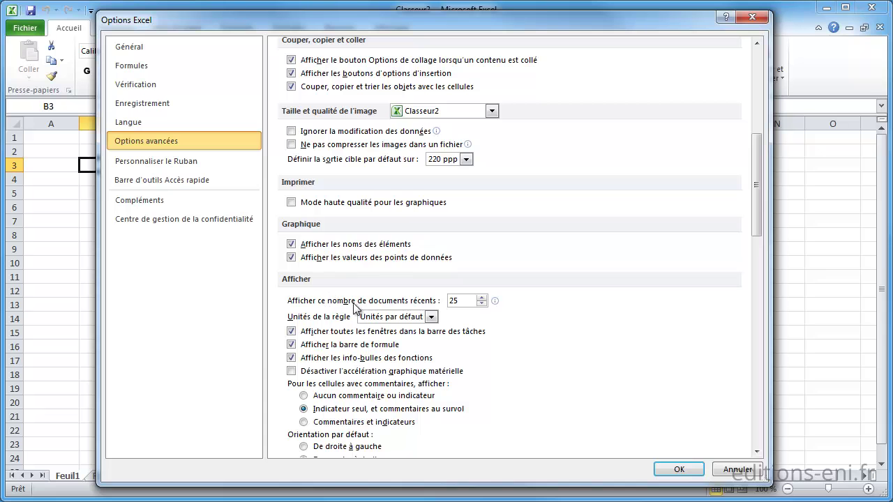
pyautogui.moveTo(383, 307)
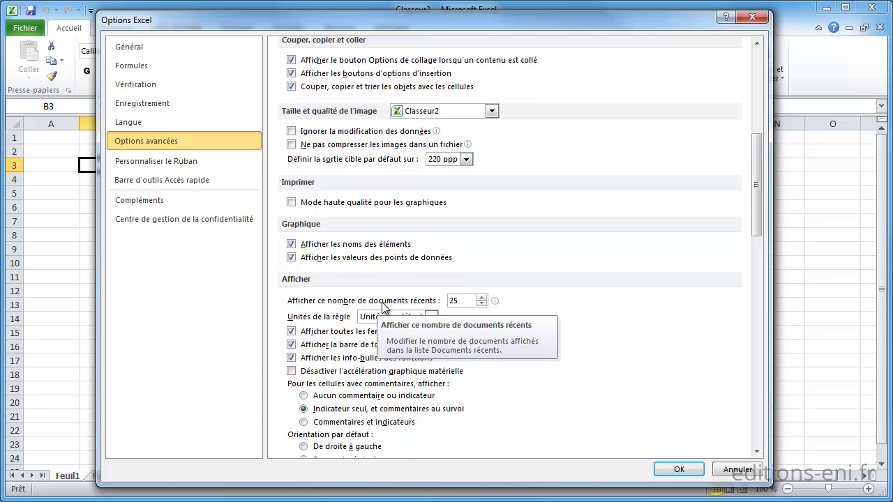
pyautogui.click(462, 300)
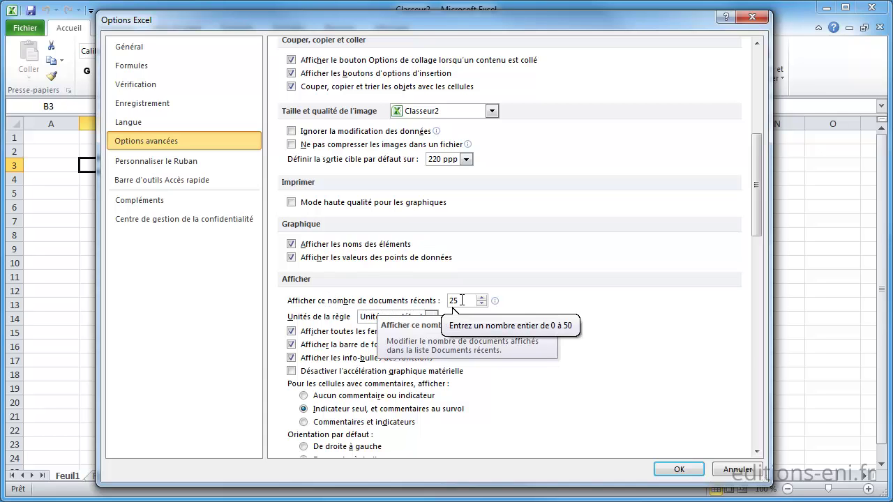
pyautogui.click(686, 476)
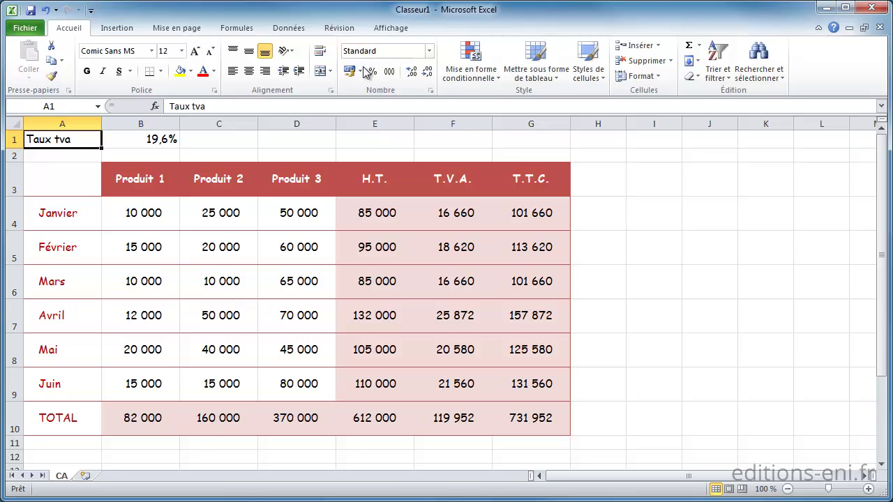
# Start saving the new sales workbook and create a folder named Chiffres d'affaires in the Documents library.
pyautogui.click(29, 31)
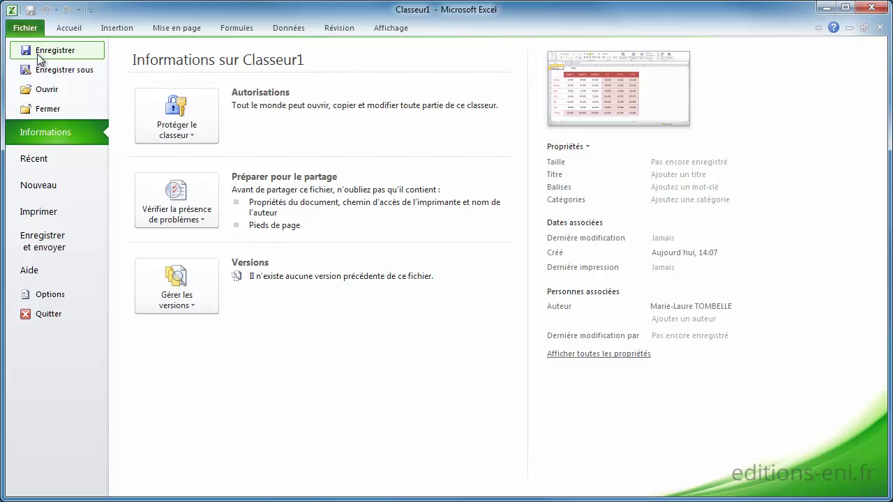
pyautogui.click(38, 56)
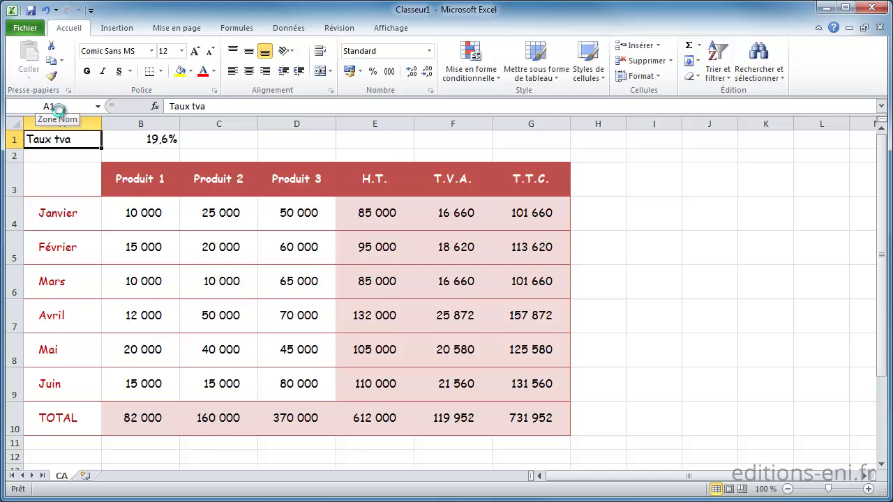
pyautogui.hotkey('ctrl', 's')
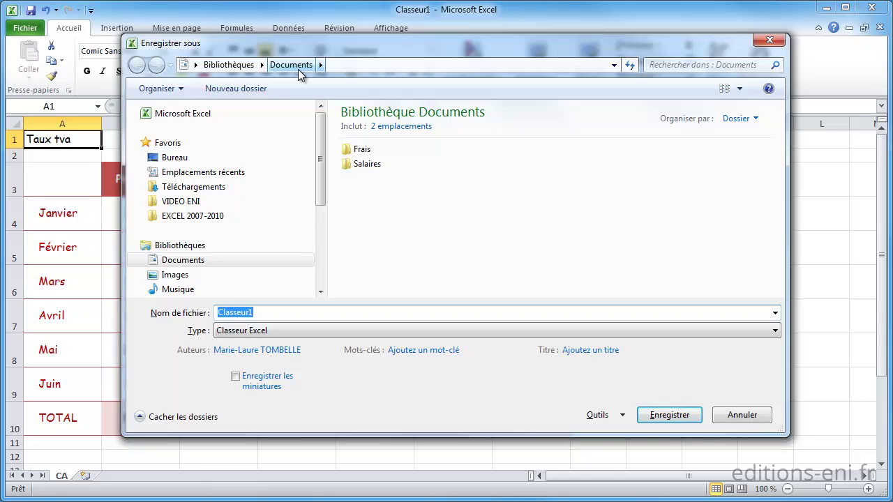
pyautogui.click(252, 89)
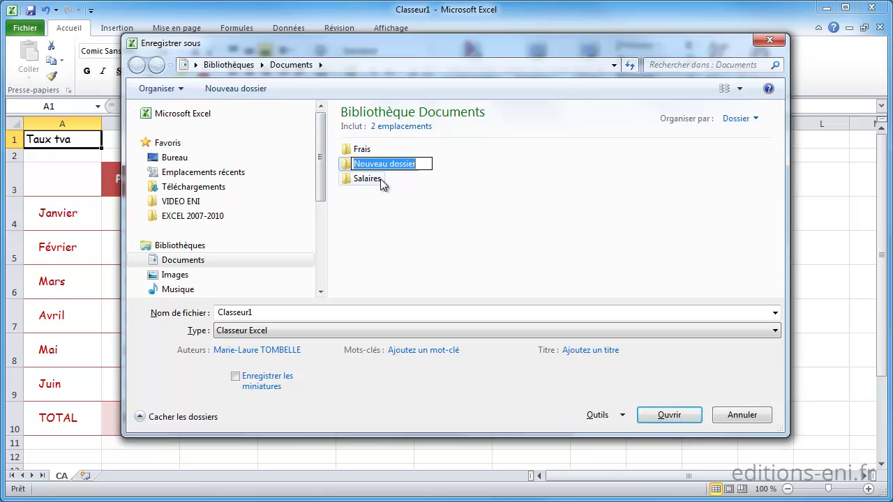
pyautogui.write('Ch')
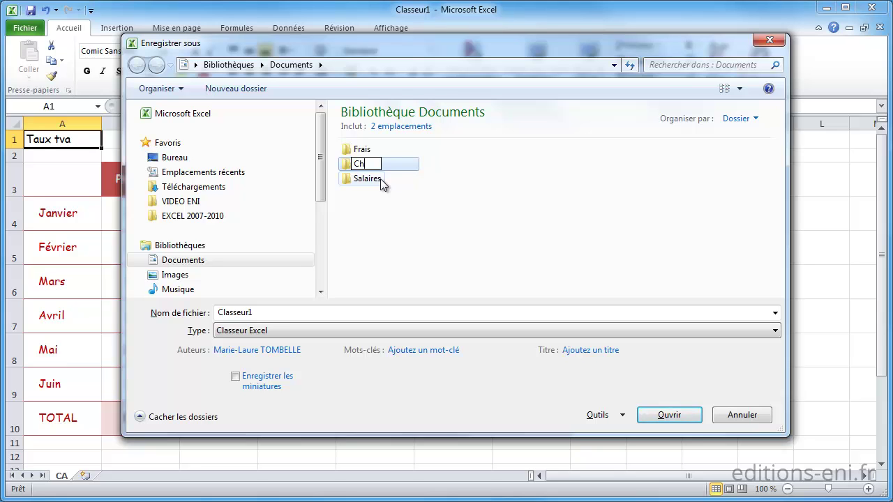
pyautogui.write("iffres d'affaires")
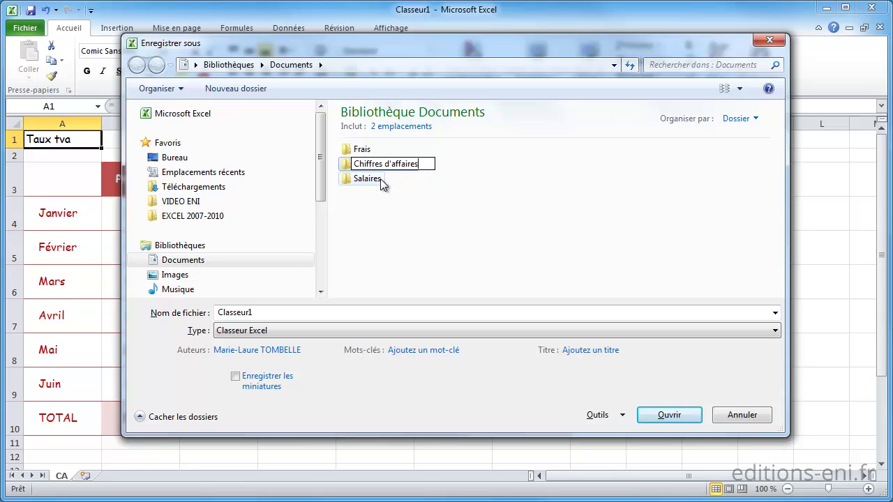
pyautogui.press('Return')
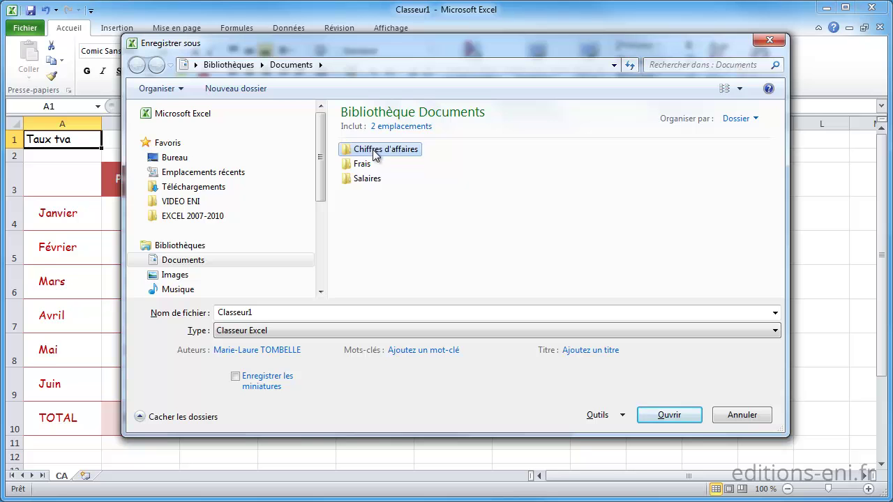
# Save the workbook as CA 2010 in the Chiffres d'affaires folder, with the type Classeur Excel.
pyautogui.doubleClick(373, 149)
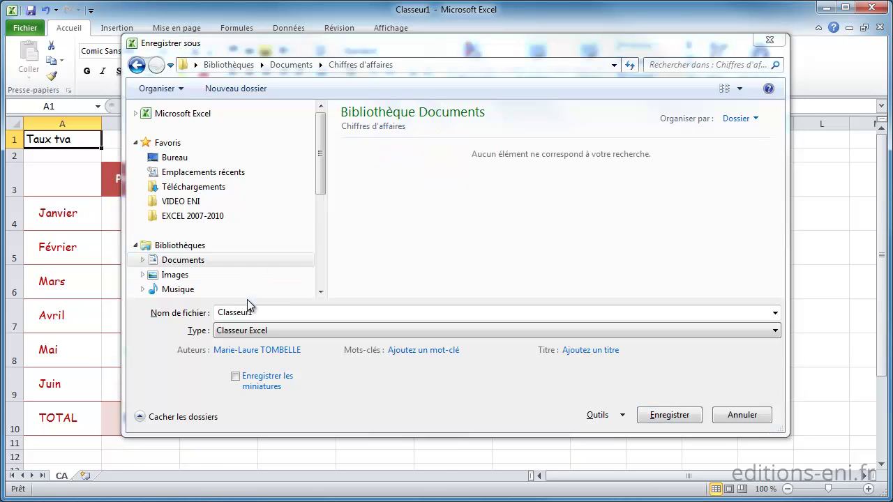
pyautogui.click(266, 315)
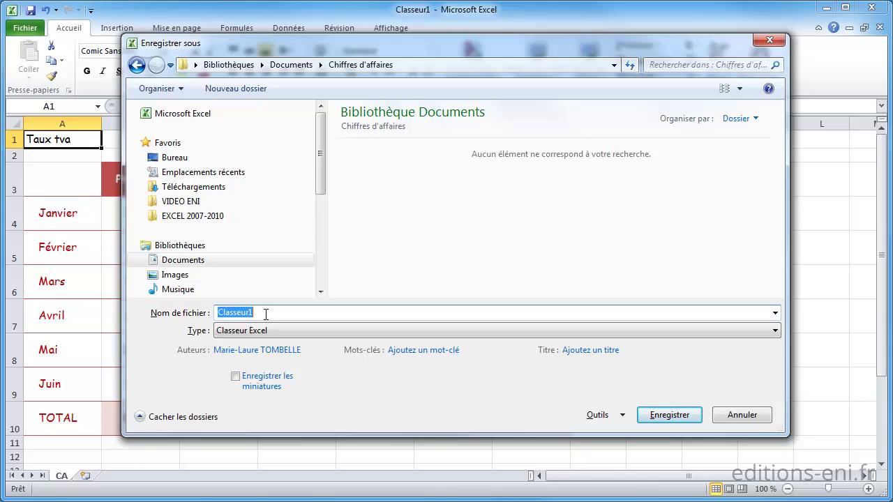
pyautogui.write('CA 2010')
pyautogui.click(687, 421)
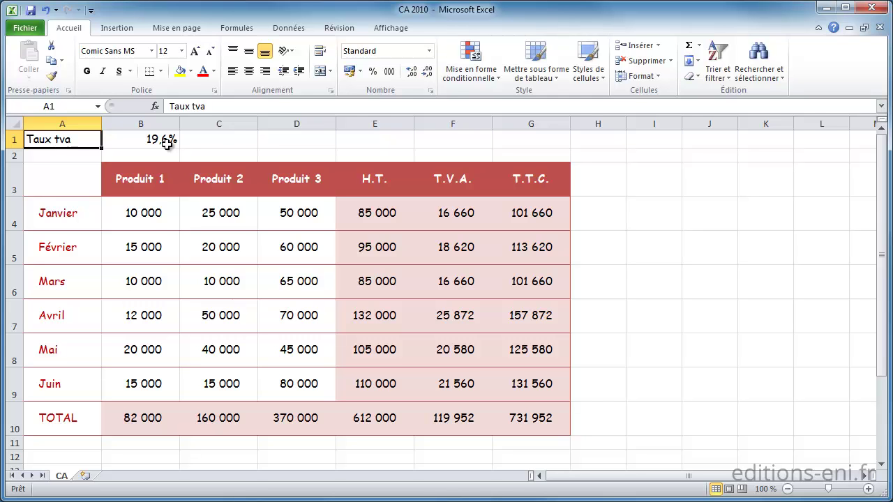
# Set the January value of Produit 1 in cell B4 to 30000 and save the workbook.
pyautogui.click(152, 217)
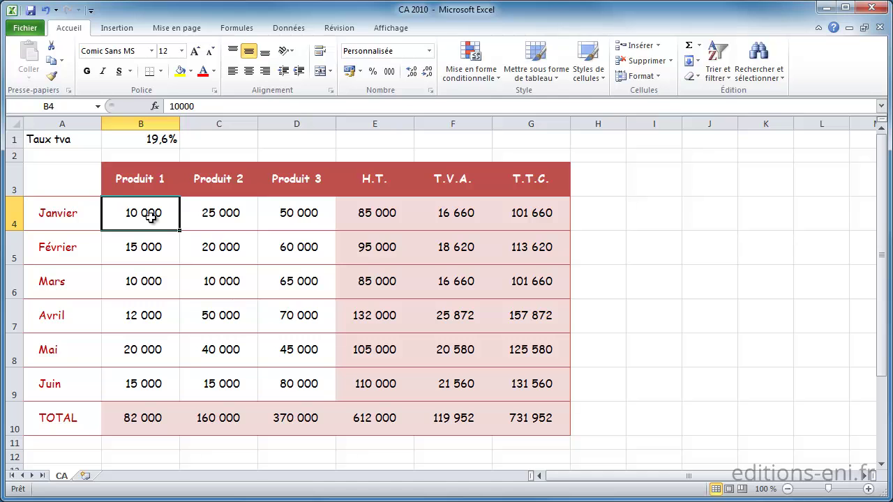
pyautogui.write('30000')
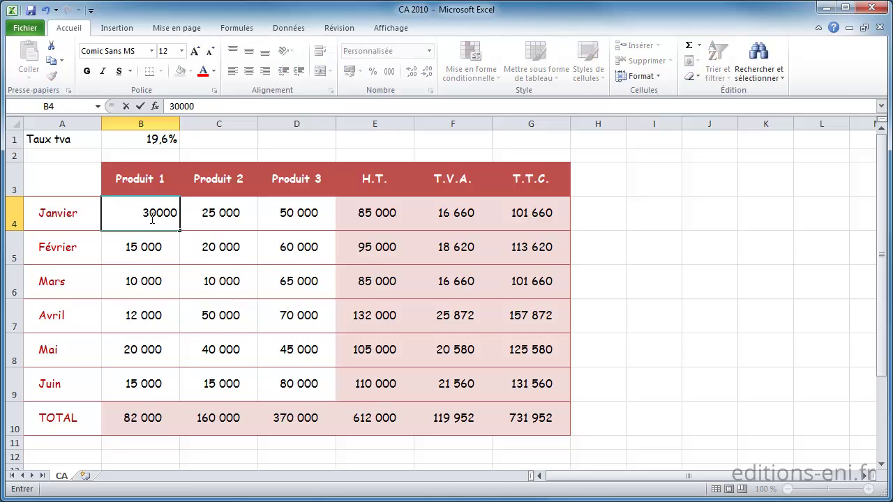
pyautogui.press('Return')
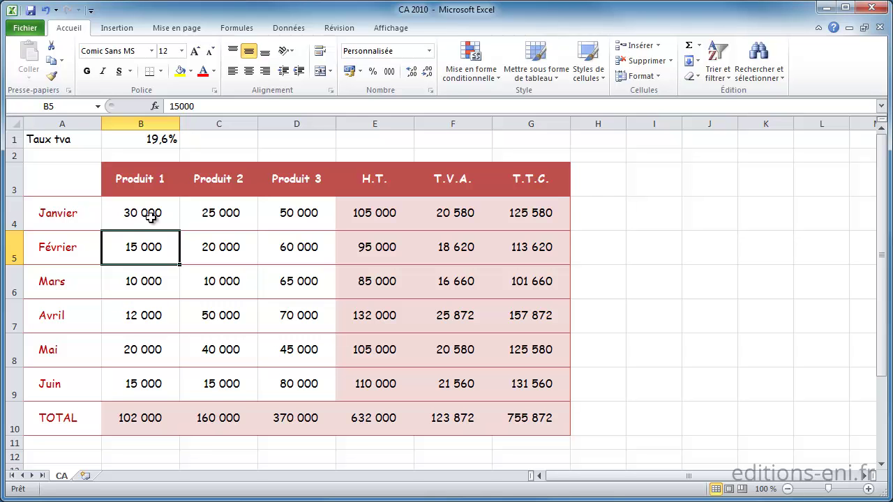
pyautogui.click(34, 29)
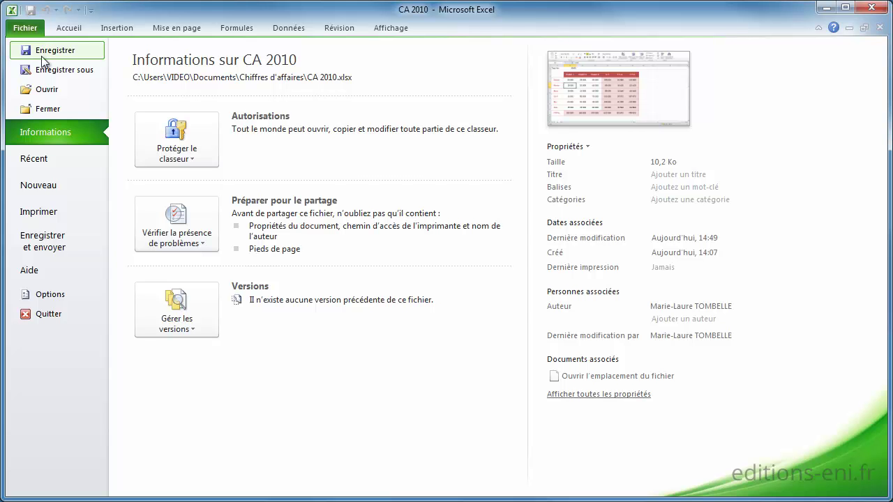
pyautogui.click(41, 56)
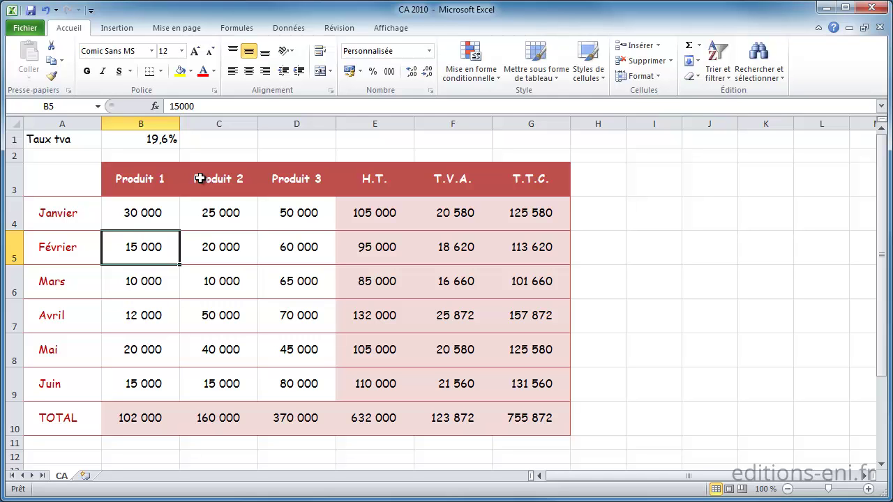
# Close the CA 2010 workbook, saving its changes.
pyautogui.press('Left')
pyautogui.press('Up')
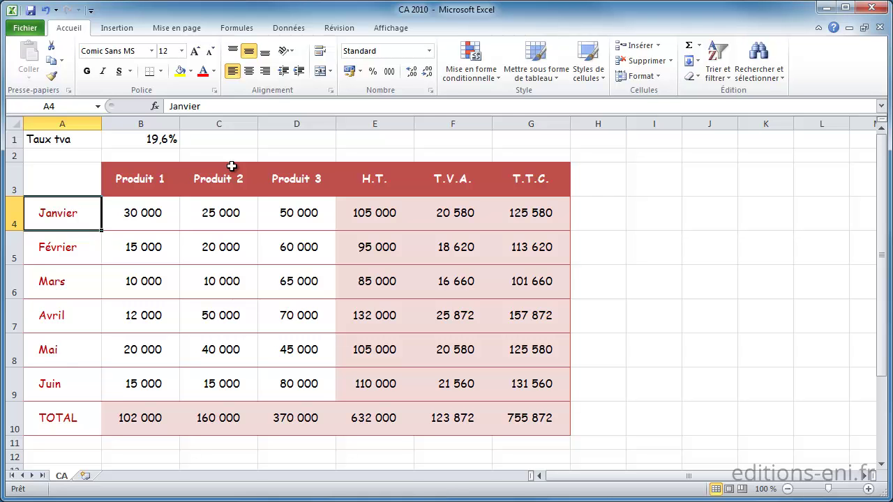
pyautogui.click(34, 30)
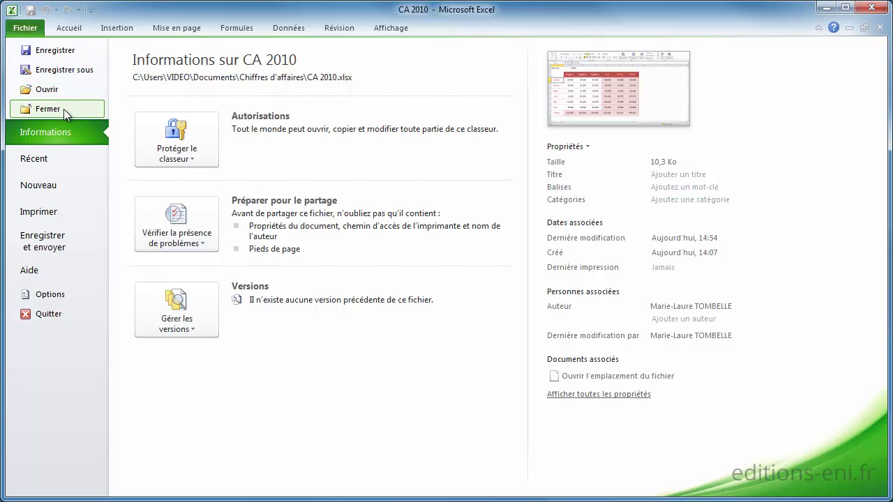
pyautogui.press('Escape')
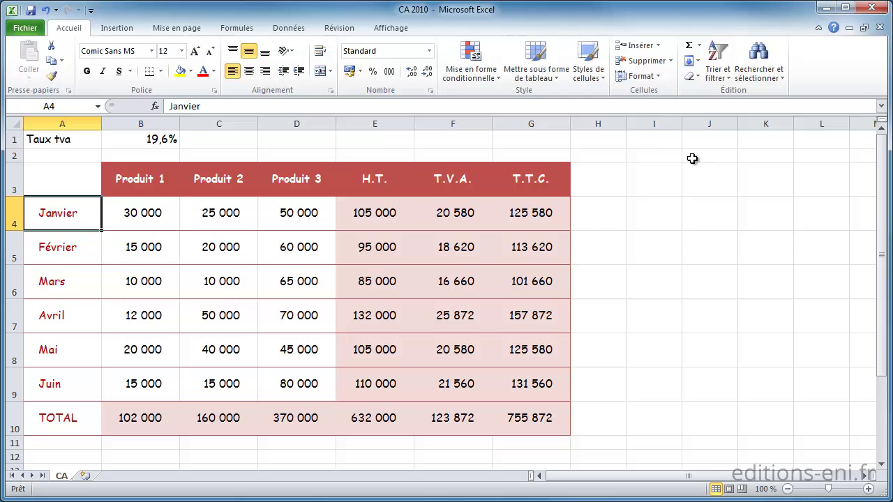
pyautogui.hotkey('ctrl', 'w')
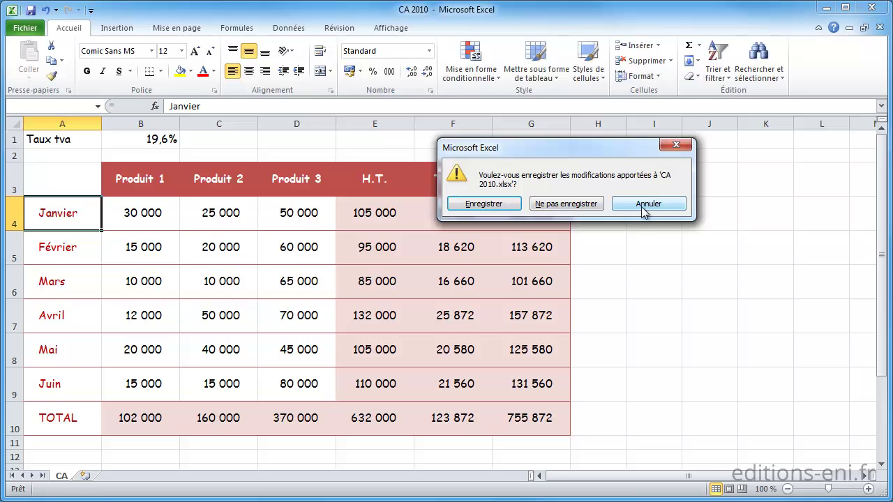
pyautogui.click(498, 207)
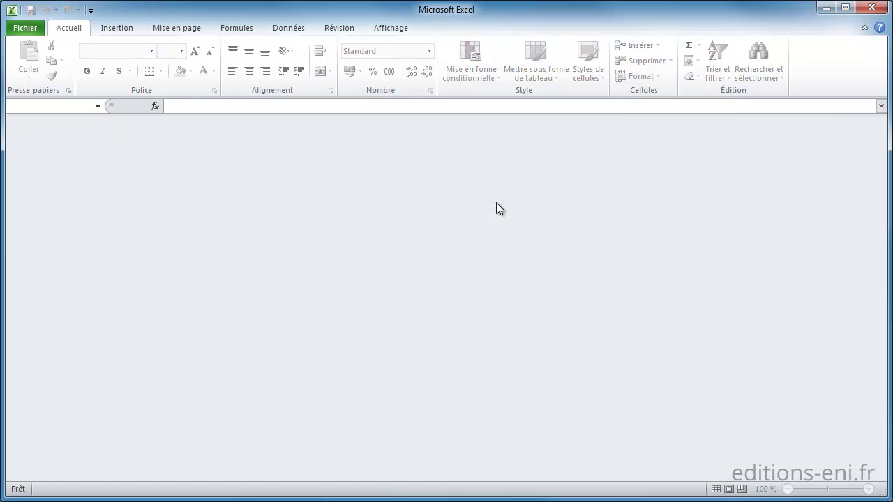